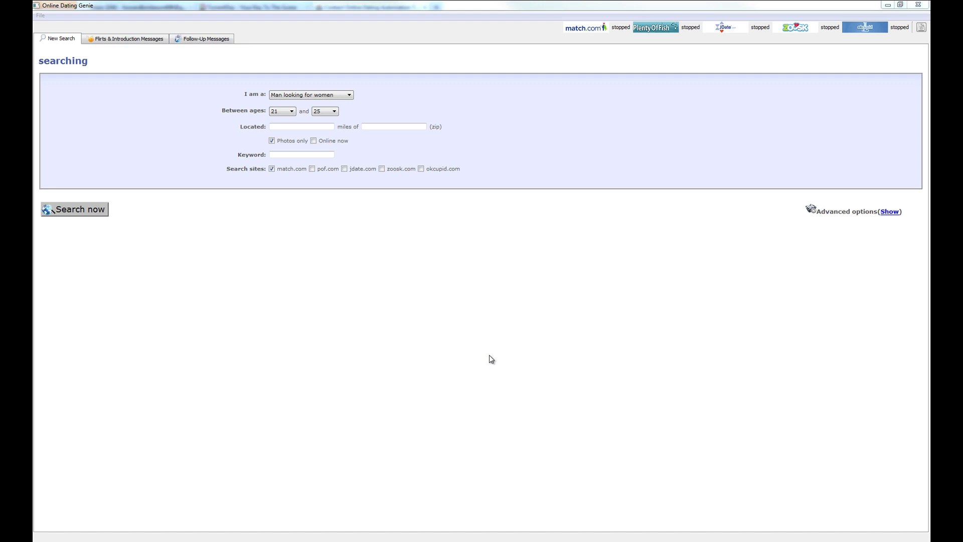
- Open the program settings and show the match.com account in the Account tab
click(40, 15)
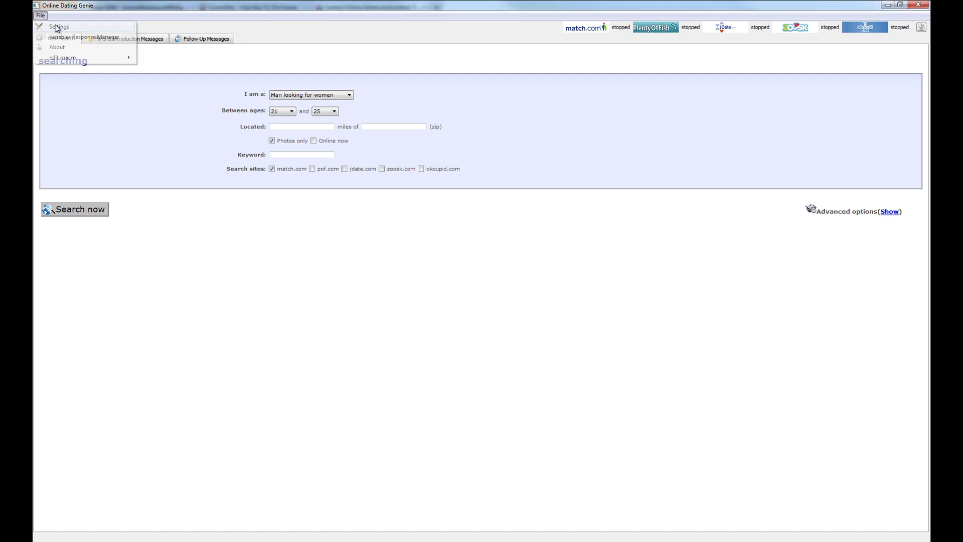
click(56, 28)
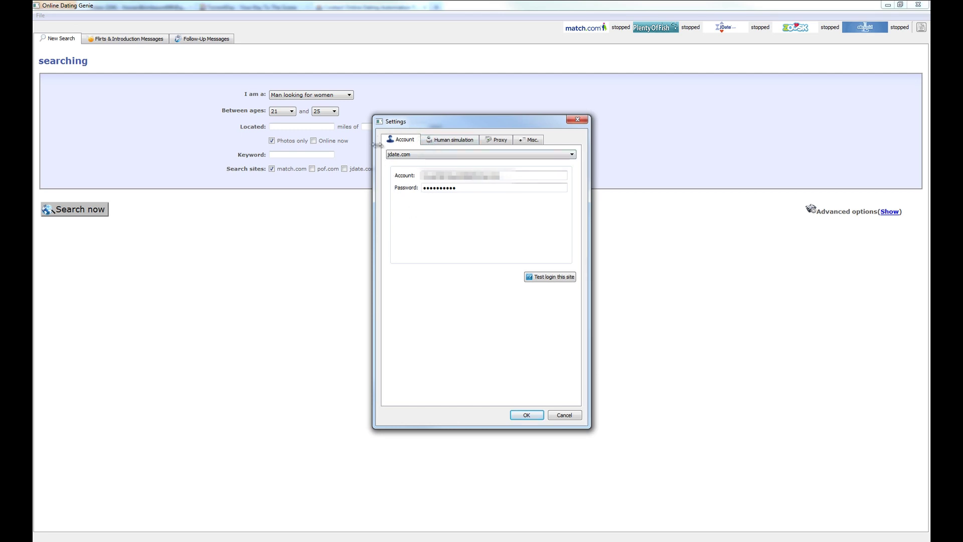
click(410, 153)
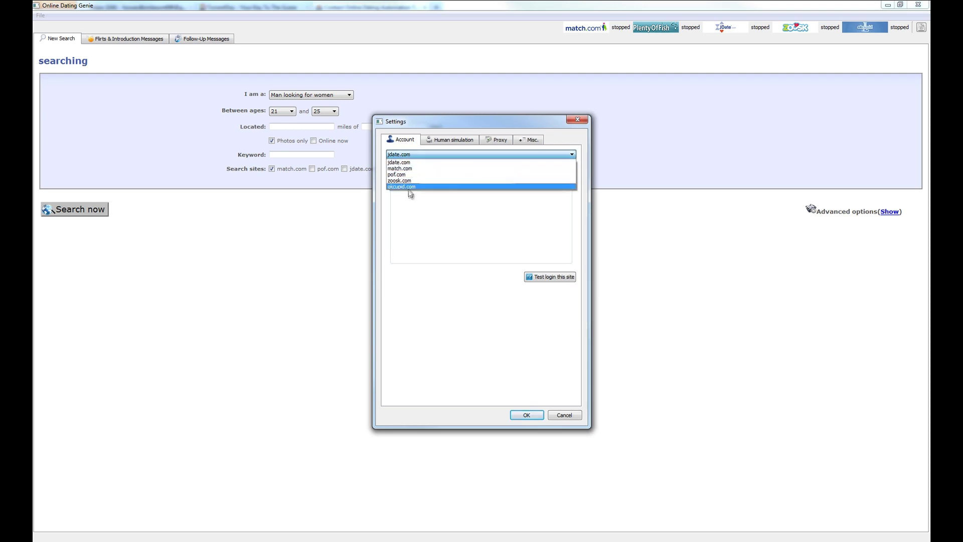
click(402, 168)
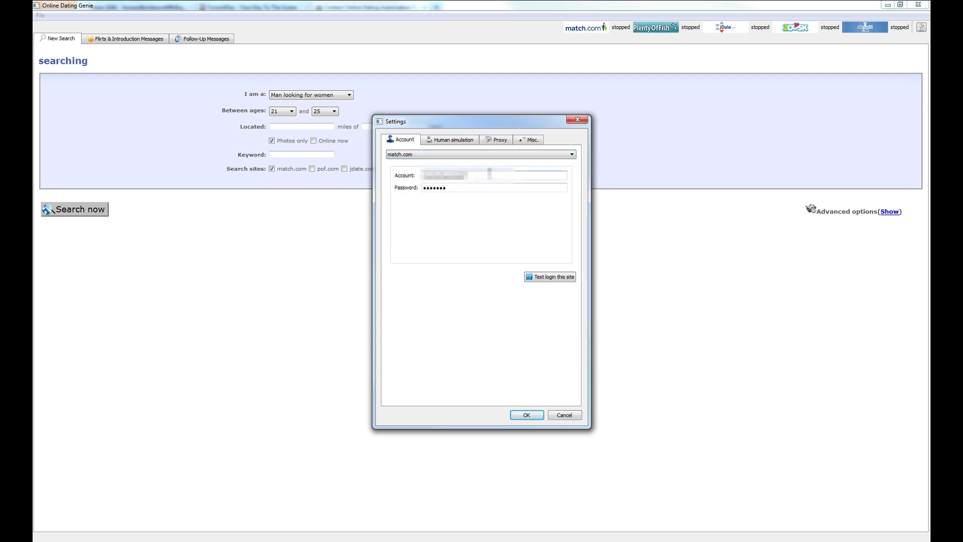
- Test the stored match.com login and acknowledge the successful login message
drag(491, 177, 397, 178)
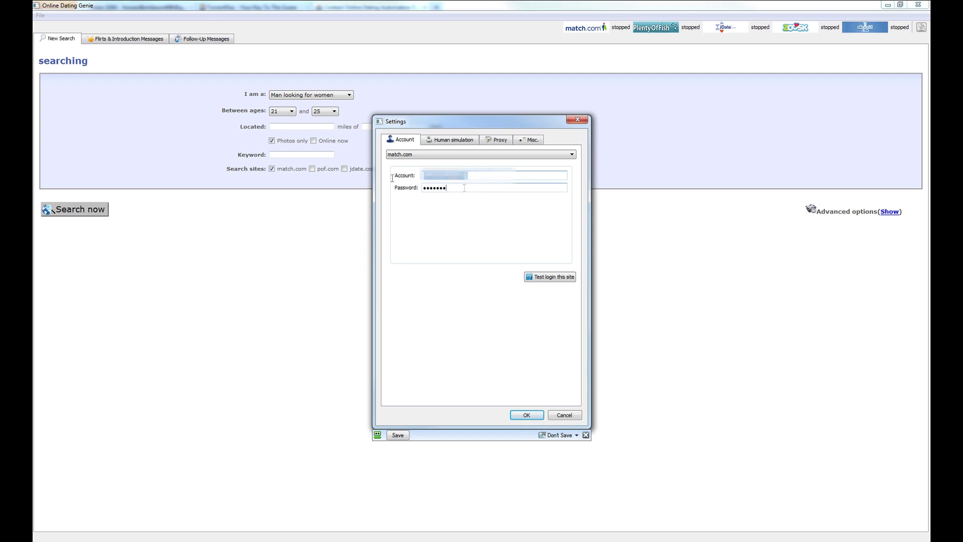
drag(466, 188, 397, 193)
click(550, 279)
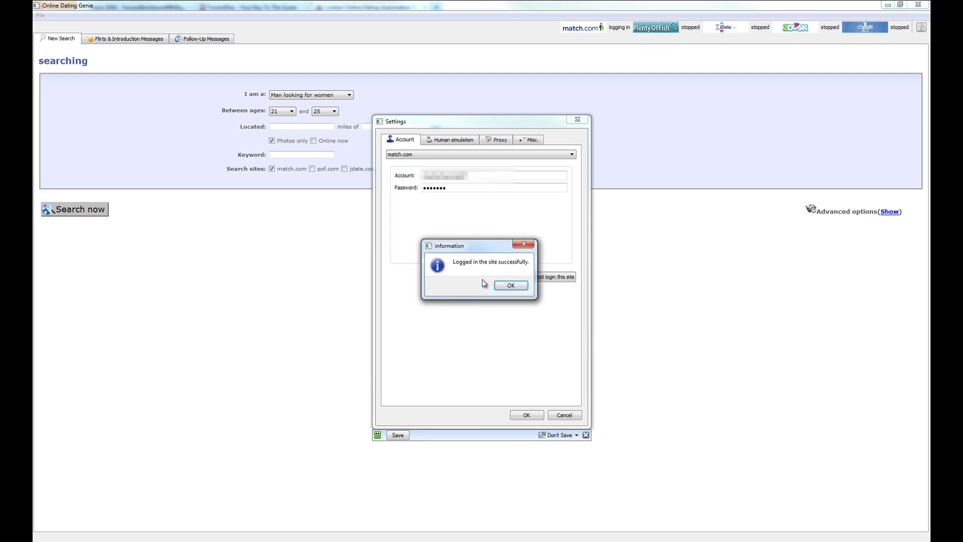
click(510, 284)
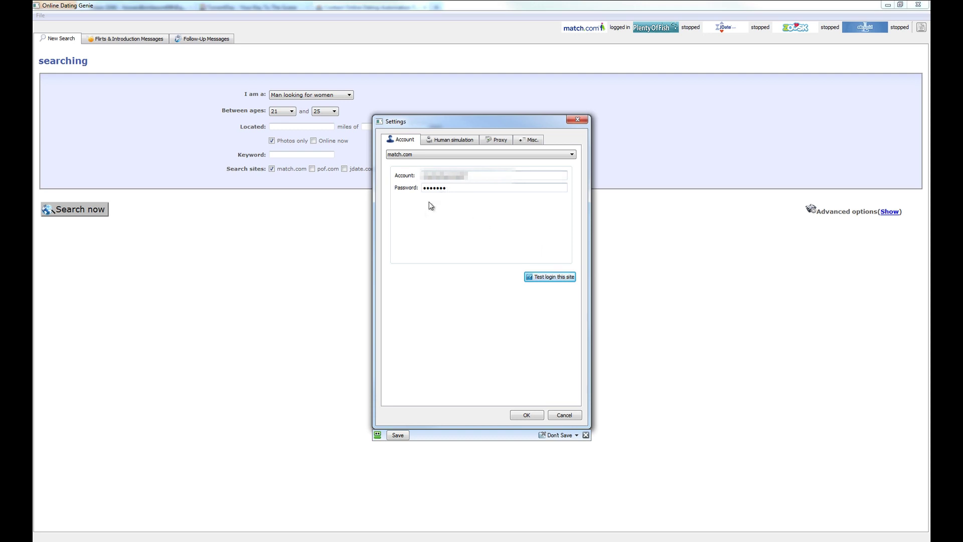
click(417, 155)
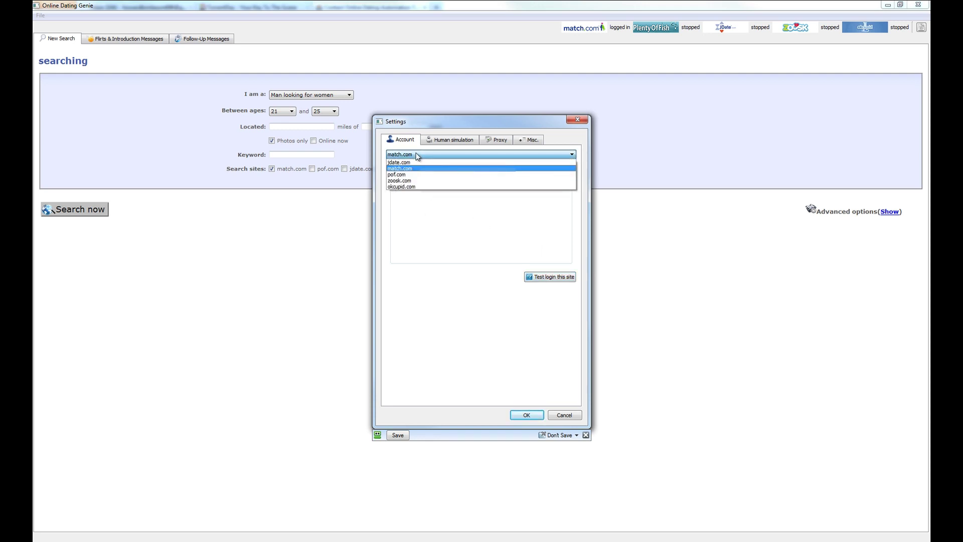
click(417, 155)
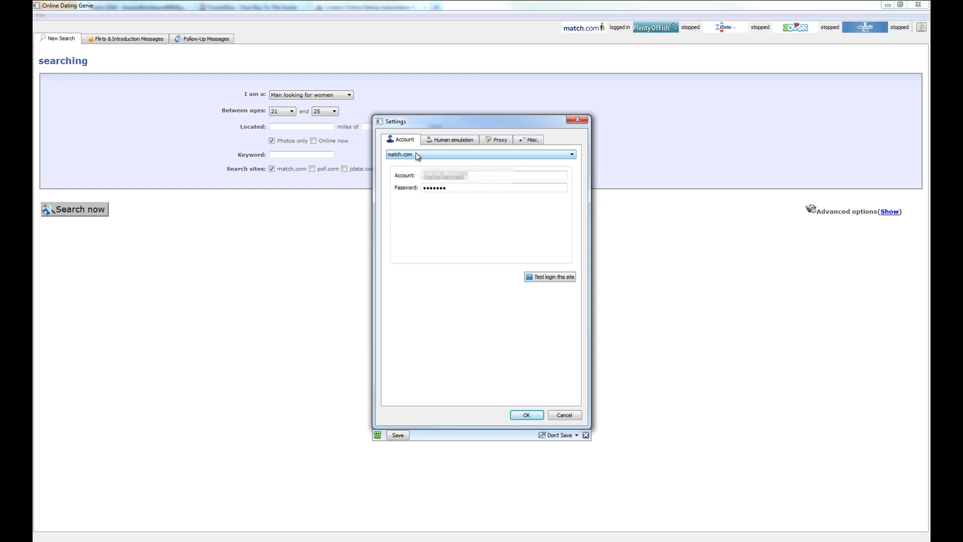
- Review the Human simulation wait times and limits, then cancel the settings dialog
click(462, 139)
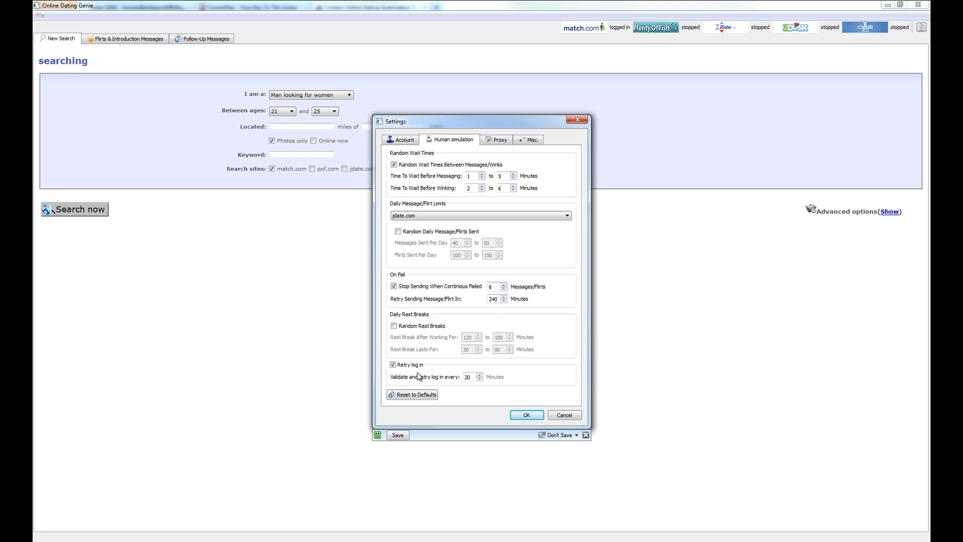
click(561, 417)
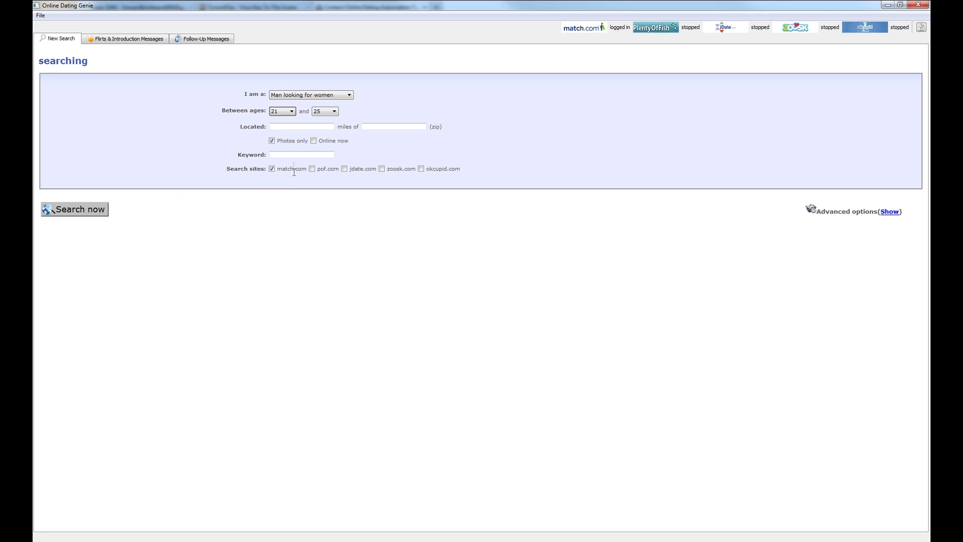
- Search match.com for women aged 18–25 within 15 miles of zip 33332
click(301, 94)
click(351, 111)
click(291, 112)
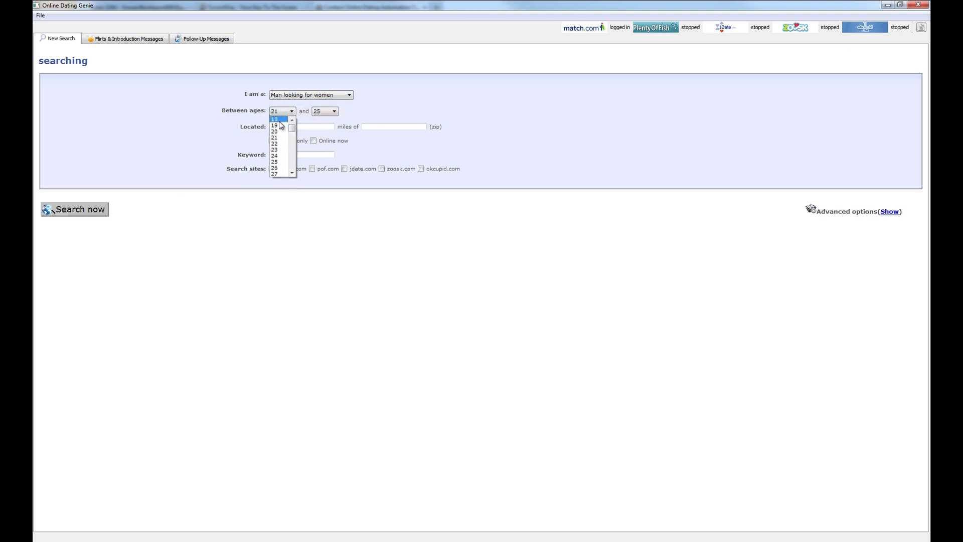
click(277, 120)
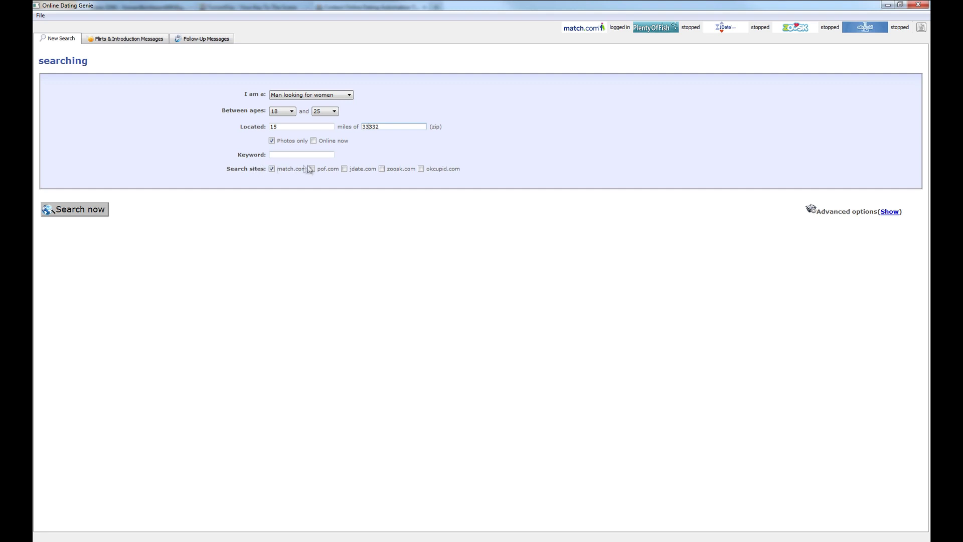
click(58, 209)
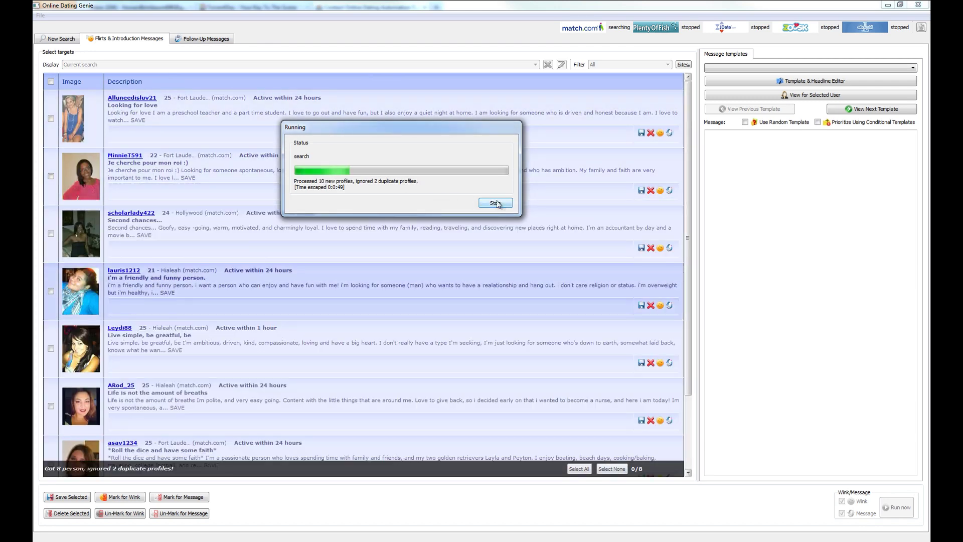
- Stop the search and tick Live simple, Life is not the amount of breaths, and Roll the dice
click(496, 203)
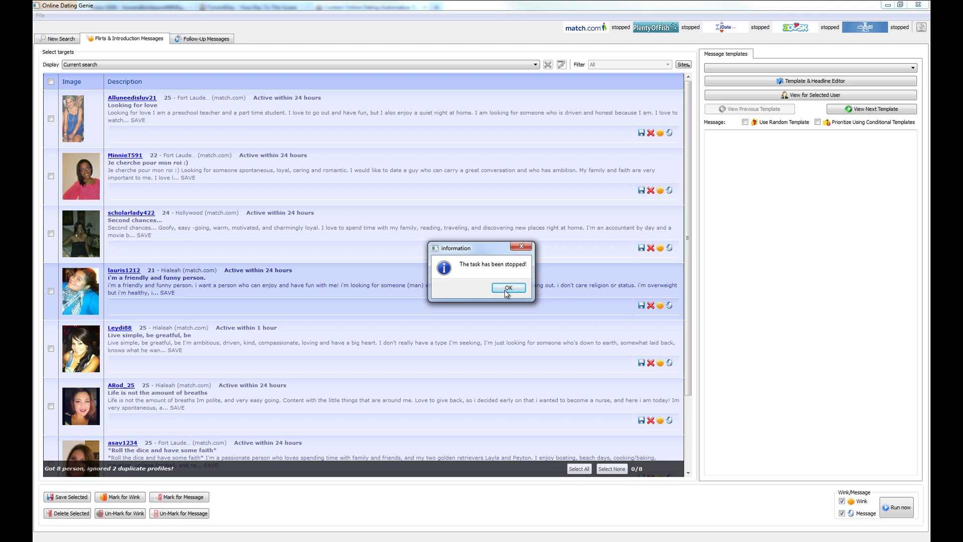
click(506, 289)
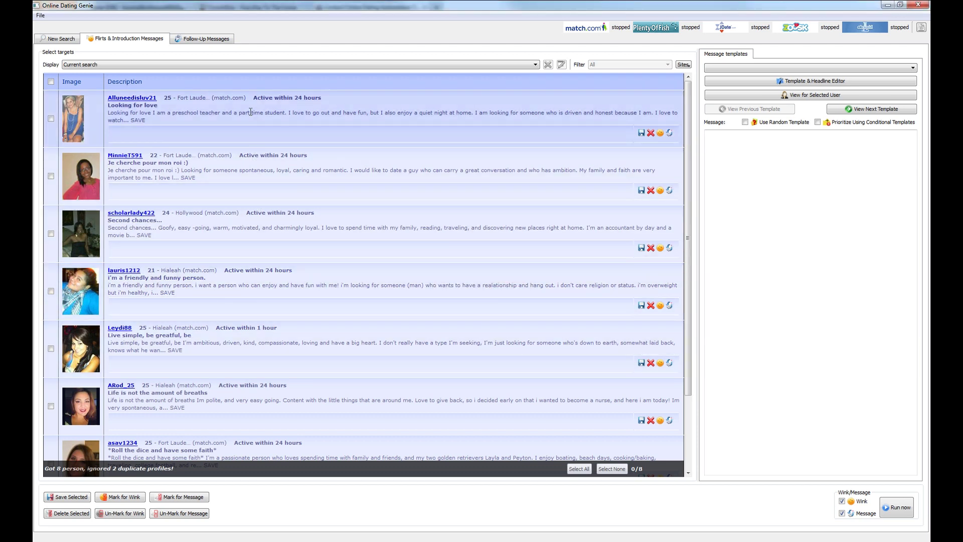
scroll(251, 241, down, 1)
scroll(397, 278, down, 2)
click(397, 278)
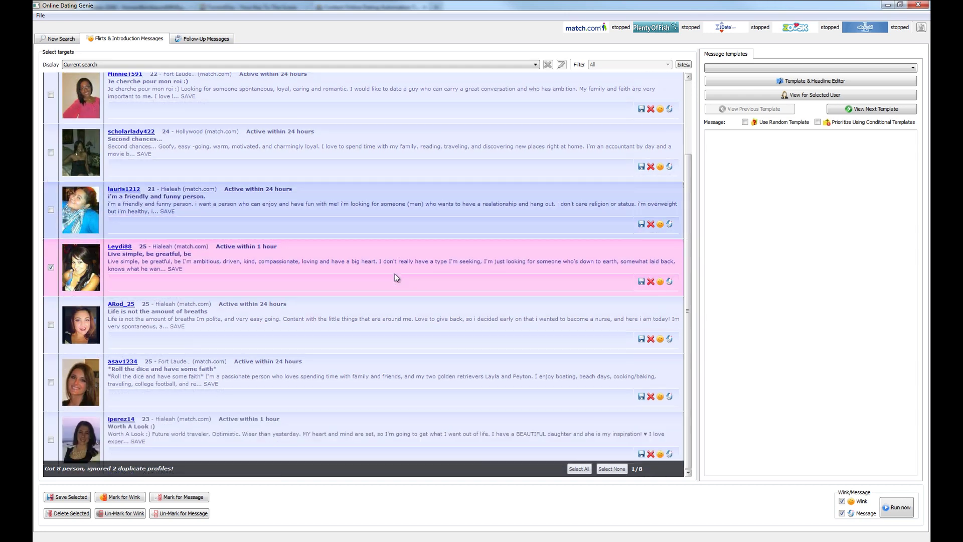
click(289, 396)
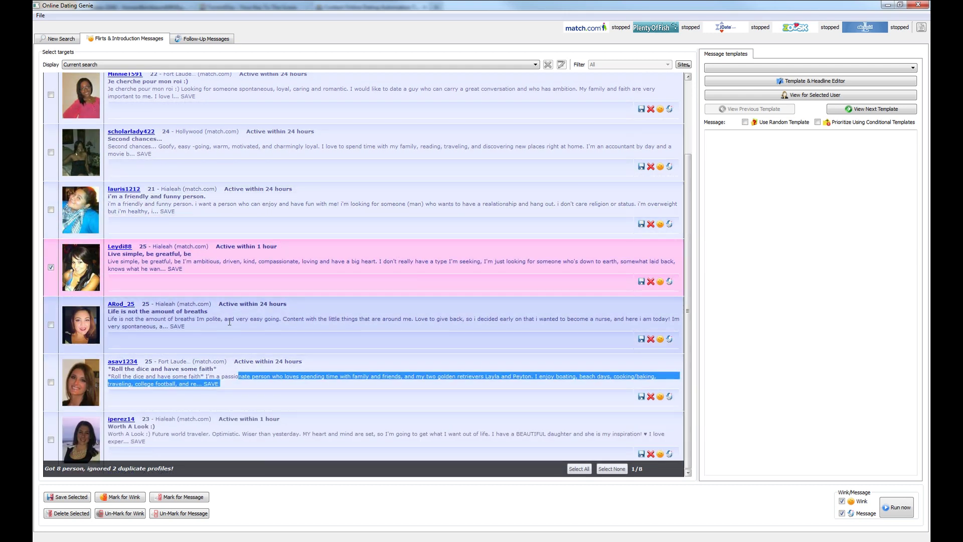
click(276, 393)
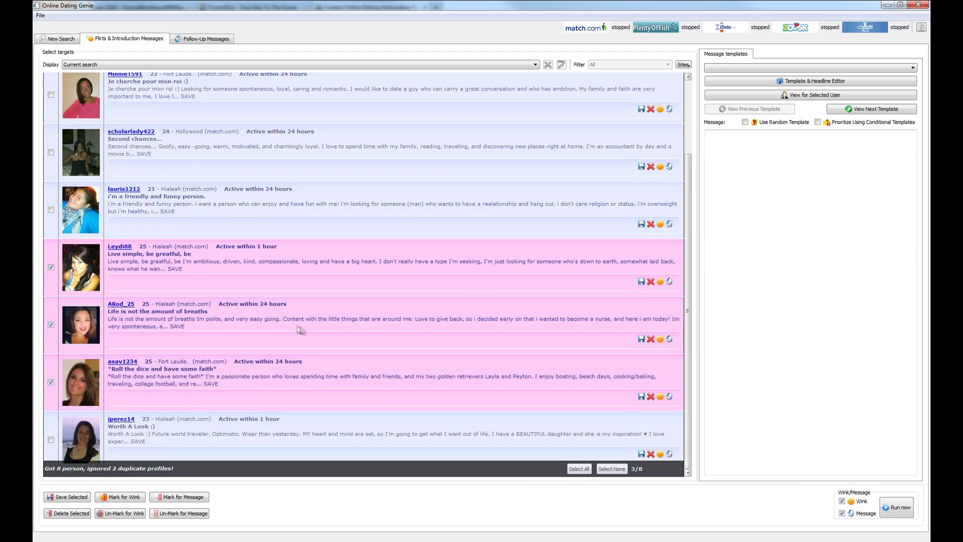
scroll(270, 319, up, 3)
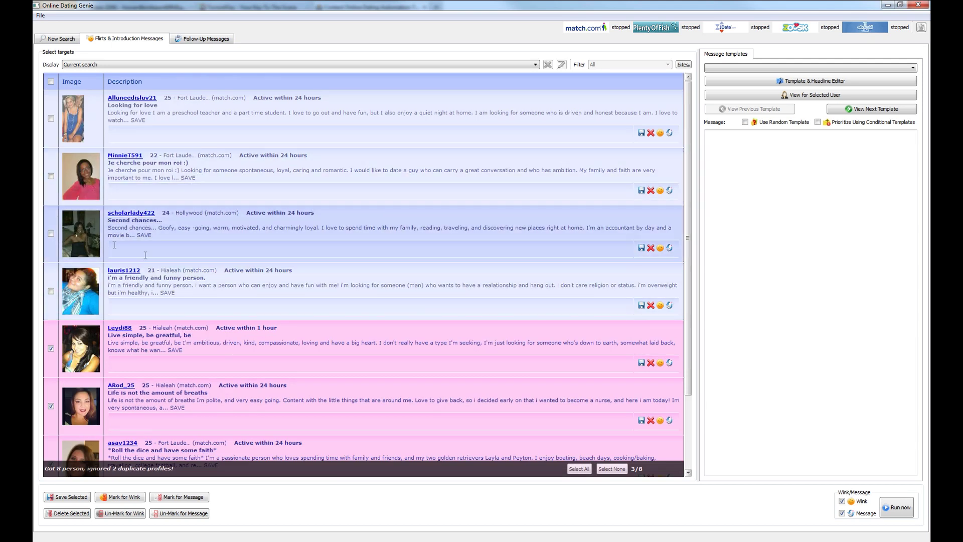
scroll(310, 301, down, 3)
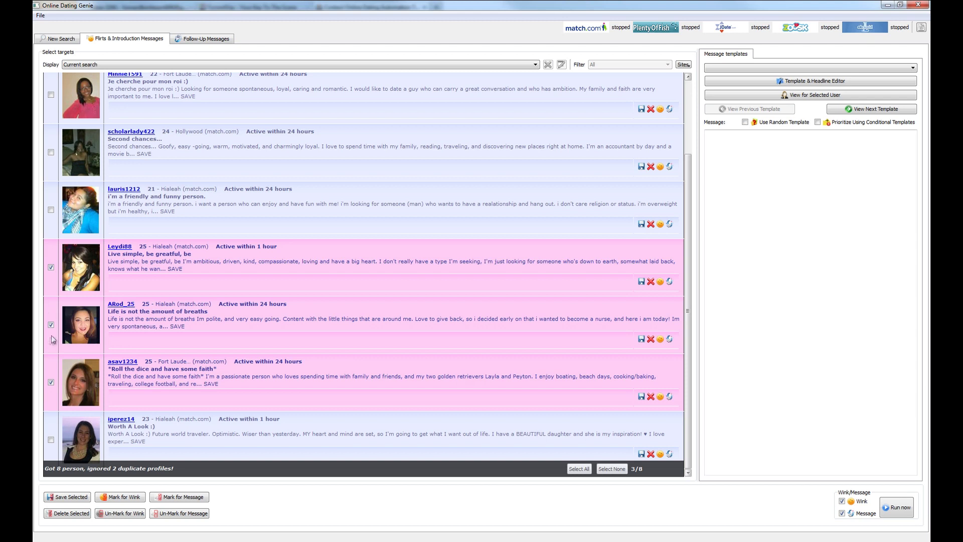
- Save the ticked profiles as search 'Tutorial Video' and display Search #51: Tutorial Video
click(61, 499)
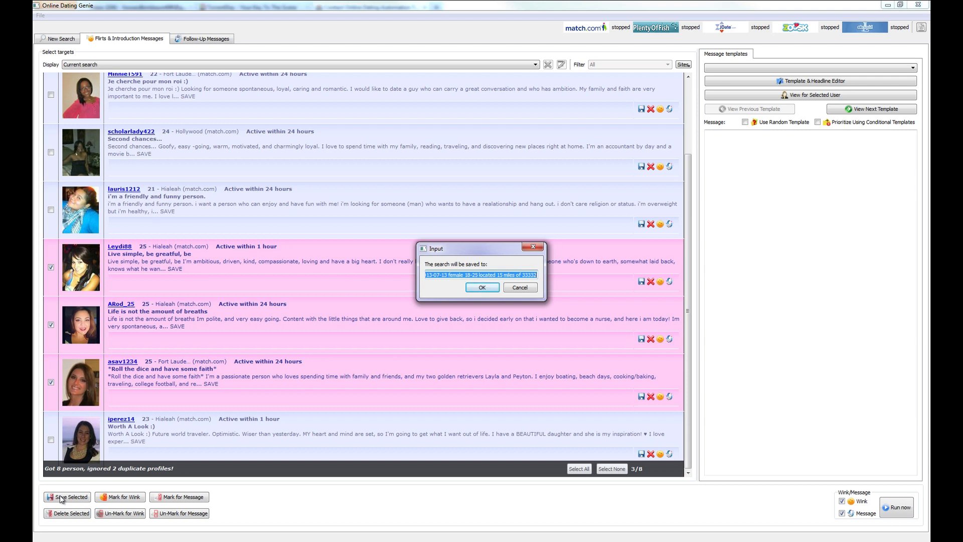
text(Tutori)
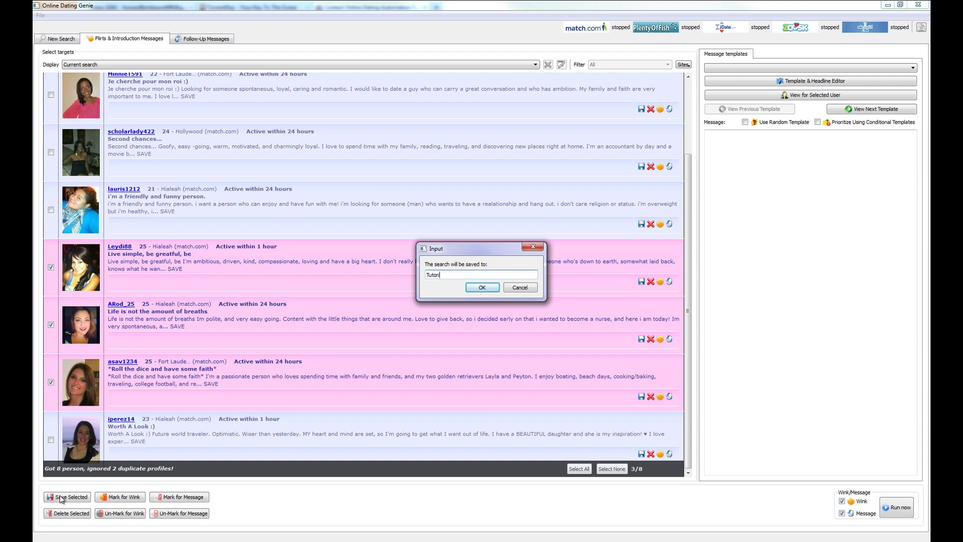
text(al Video)
click(482, 288)
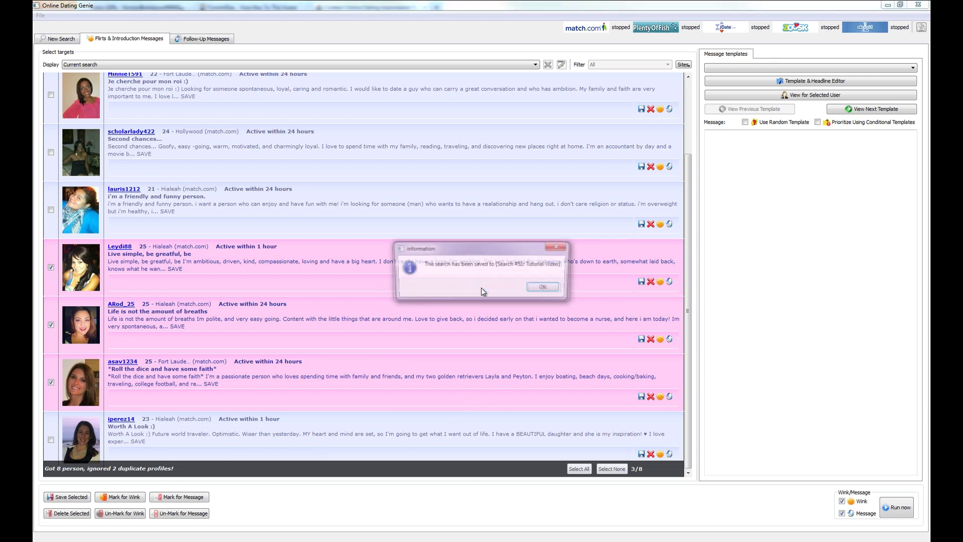
click(544, 292)
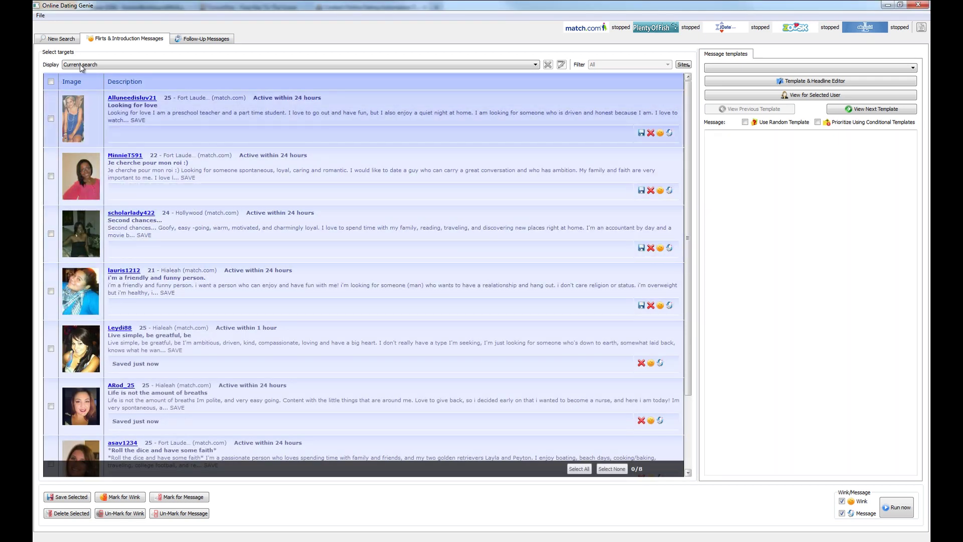
click(79, 66)
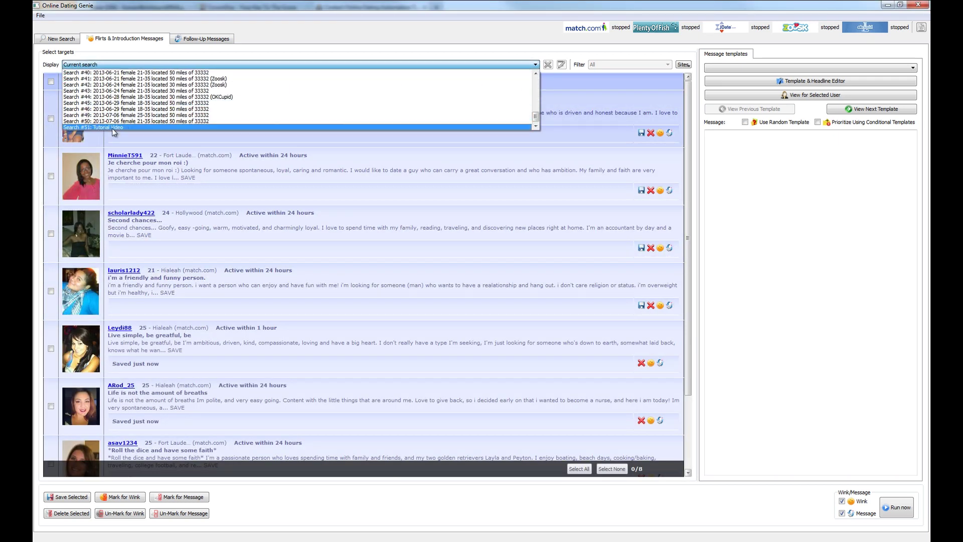
click(113, 127)
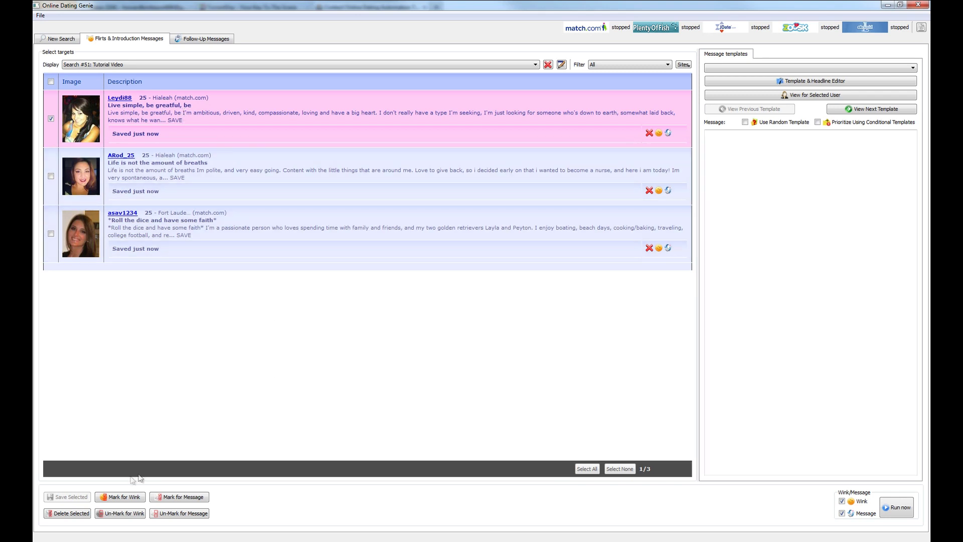
- Mark Live simple for a wink and the other two saved profiles for a message
click(119, 498)
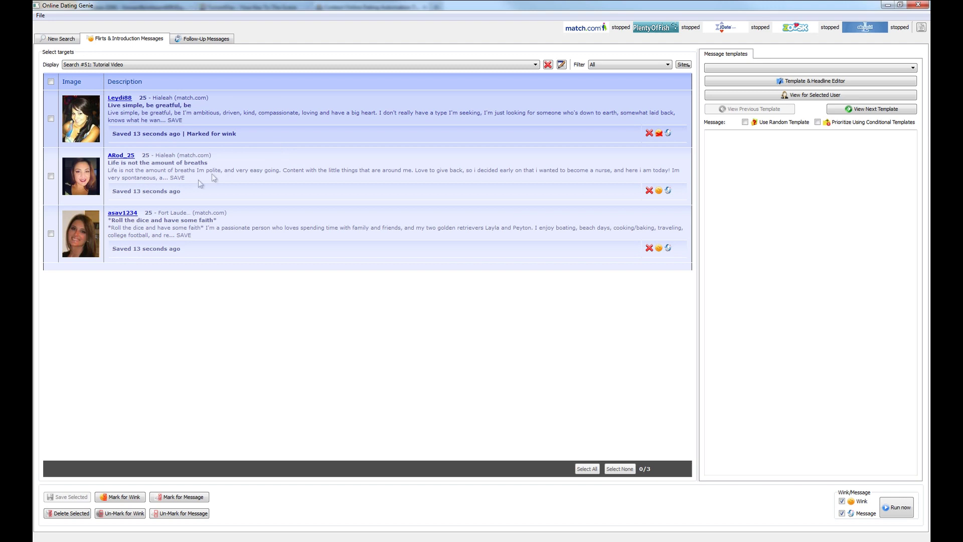
click(209, 181)
click(236, 239)
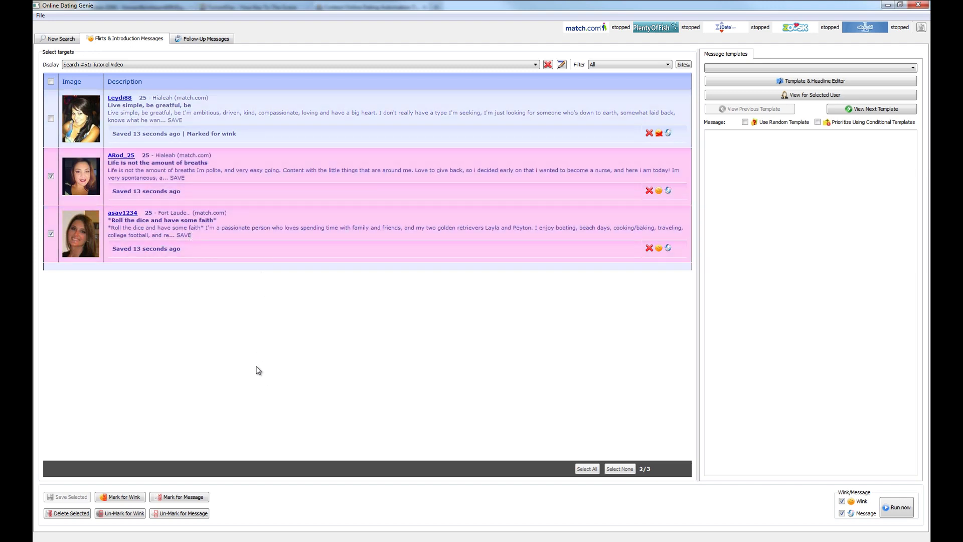
click(184, 498)
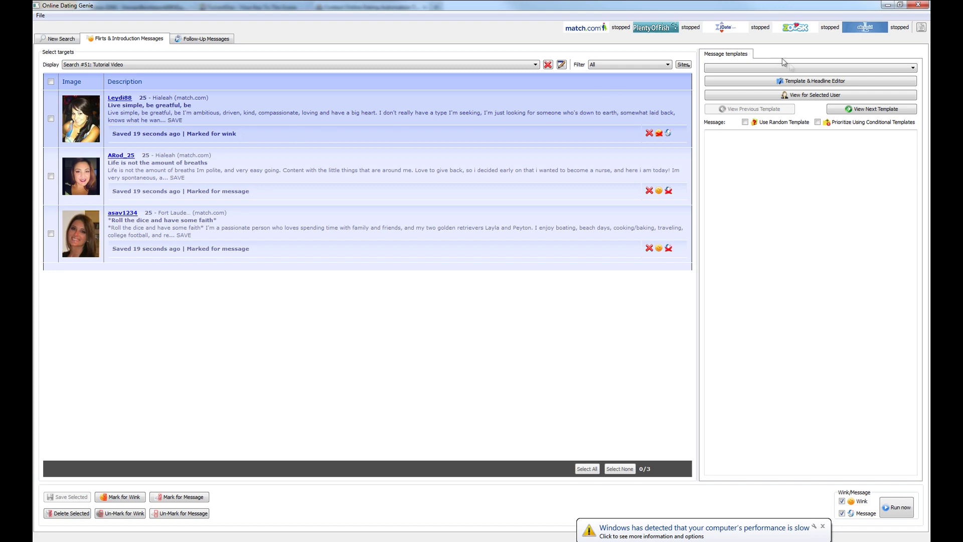
click(815, 80)
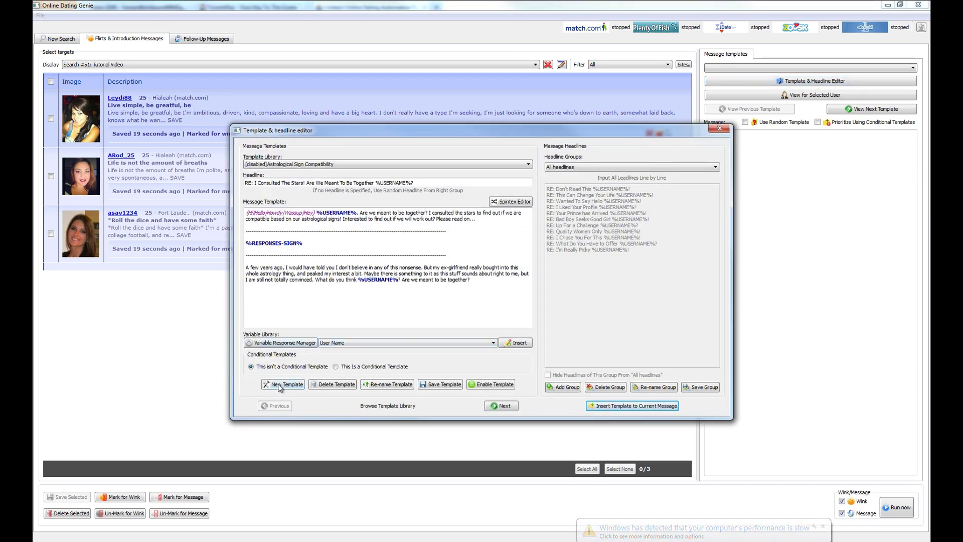
- Create a new blank message template named 'Tutorial Video'
click(293, 164)
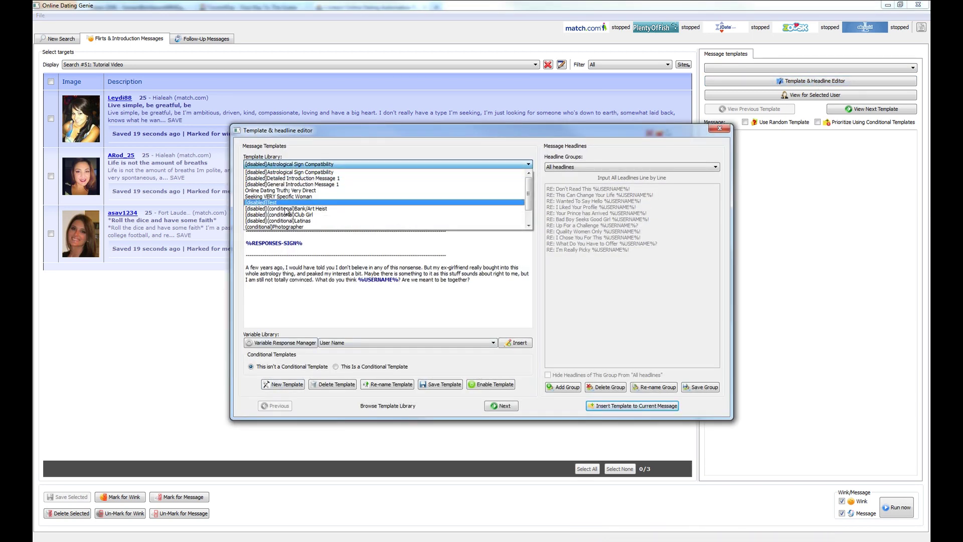
click(288, 133)
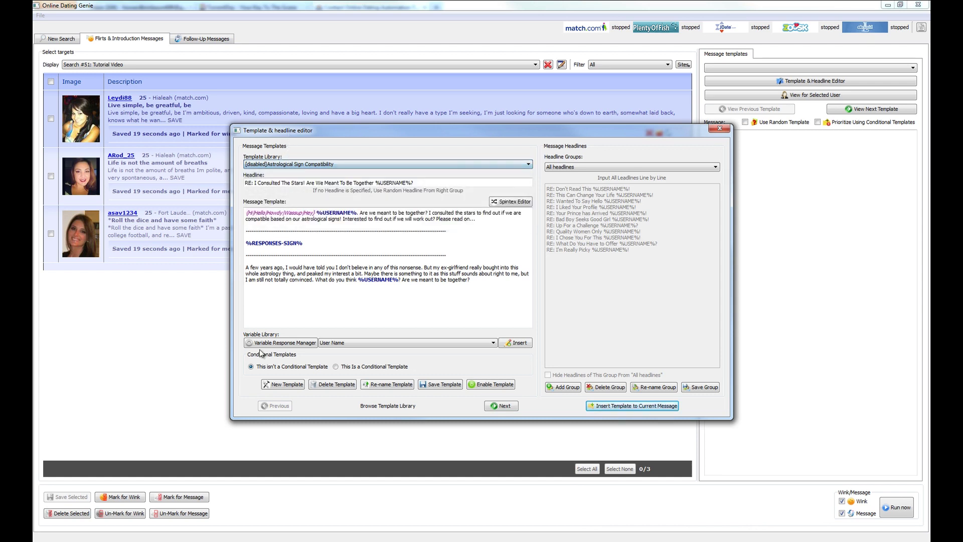
click(283, 384)
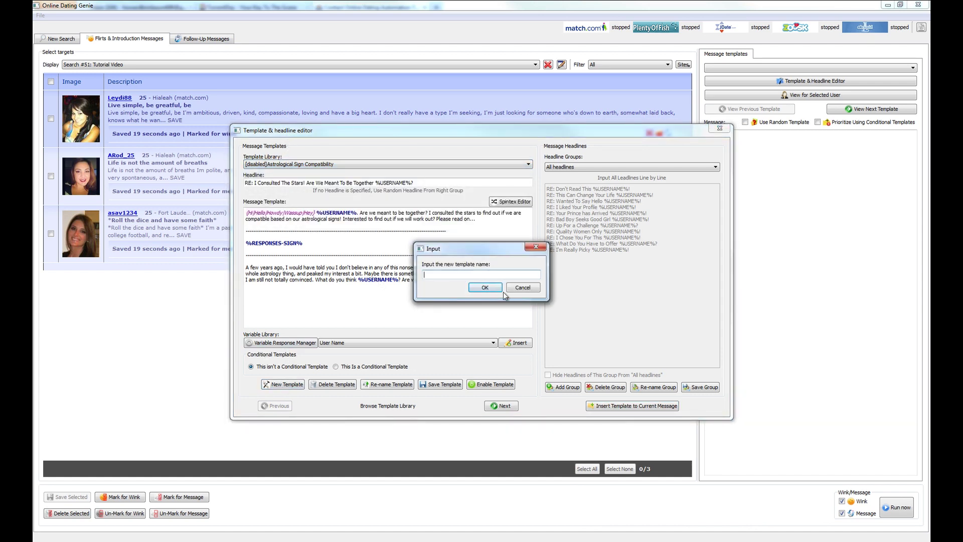
text(Tutorial Video)
click(483, 288)
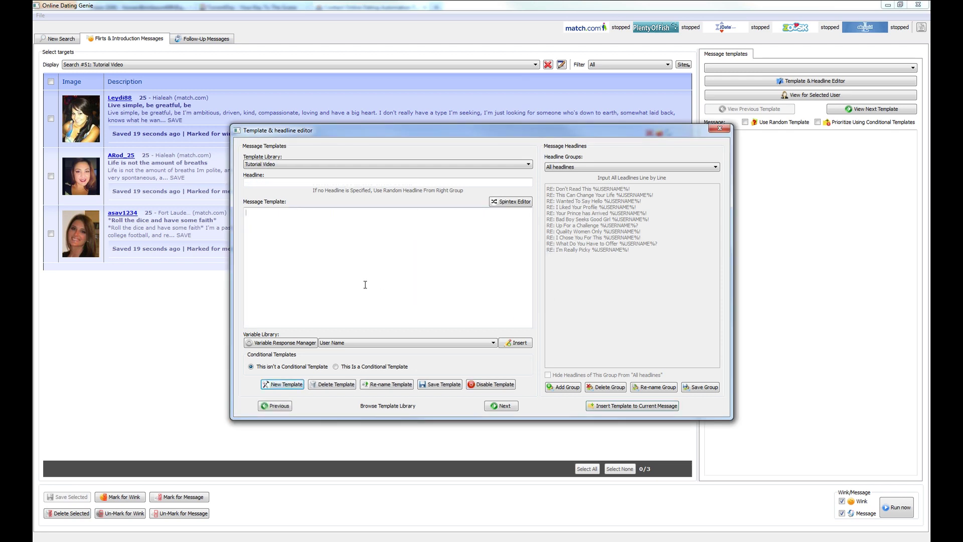
- Begin the message with 'Hello' followed by the %USERNAME% variable
click(365, 284)
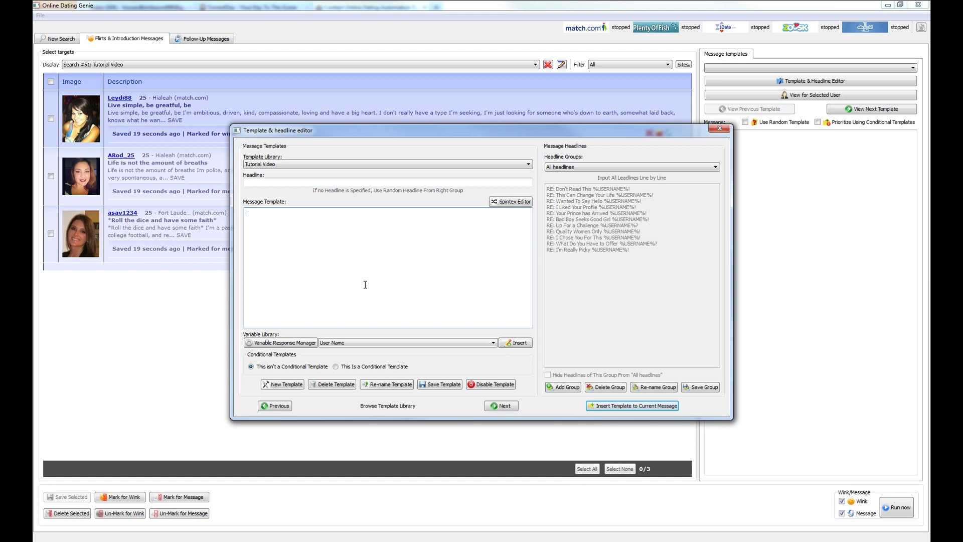
text(o)
click(341, 345)
click(330, 351)
click(282, 213)
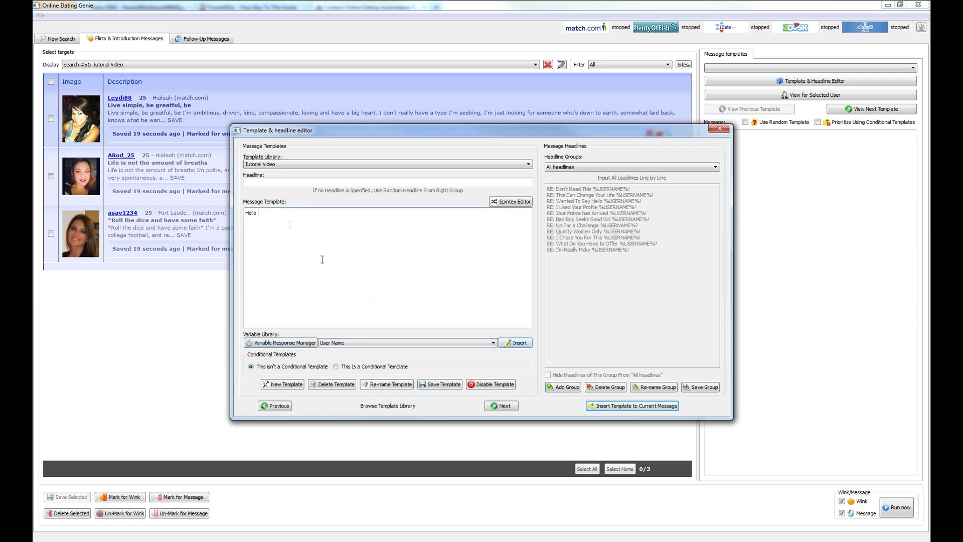
click(521, 343)
- Continue with 'noticed you were from' and pick City as the next variable
text(noticed you were from)
click(352, 342)
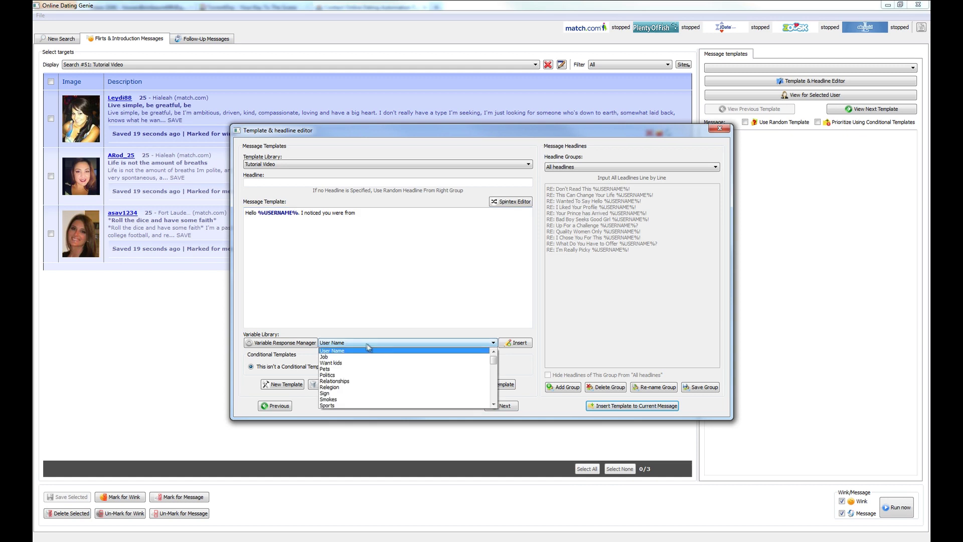
scroll(345, 374, down, 3)
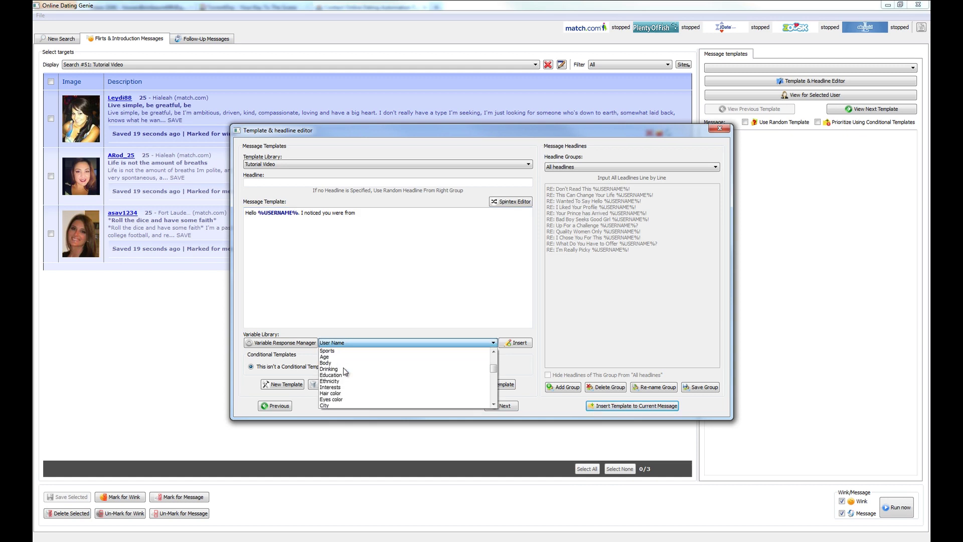
click(326, 404)
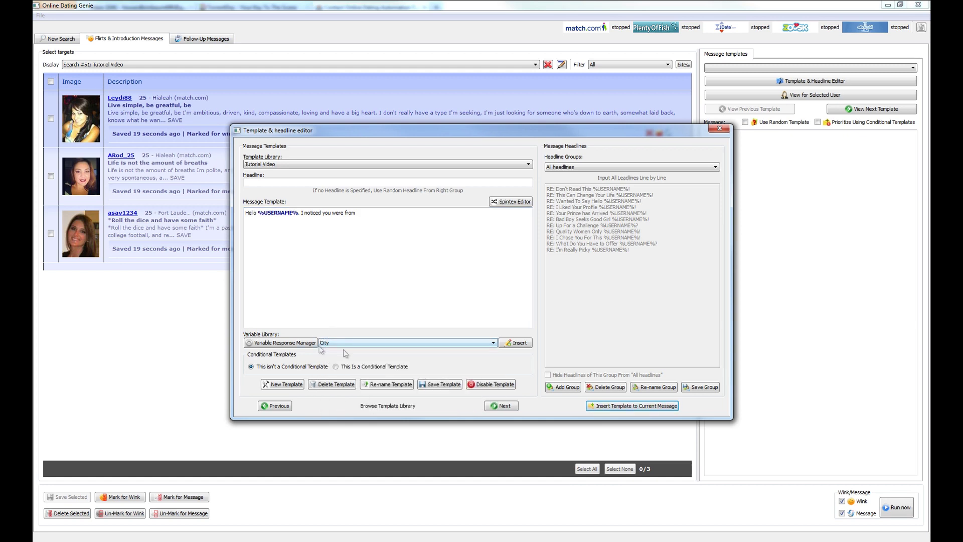
- Insert the City variable, add ', and that you were a', then insert Ethnicity
click(382, 213)
click(520, 344)
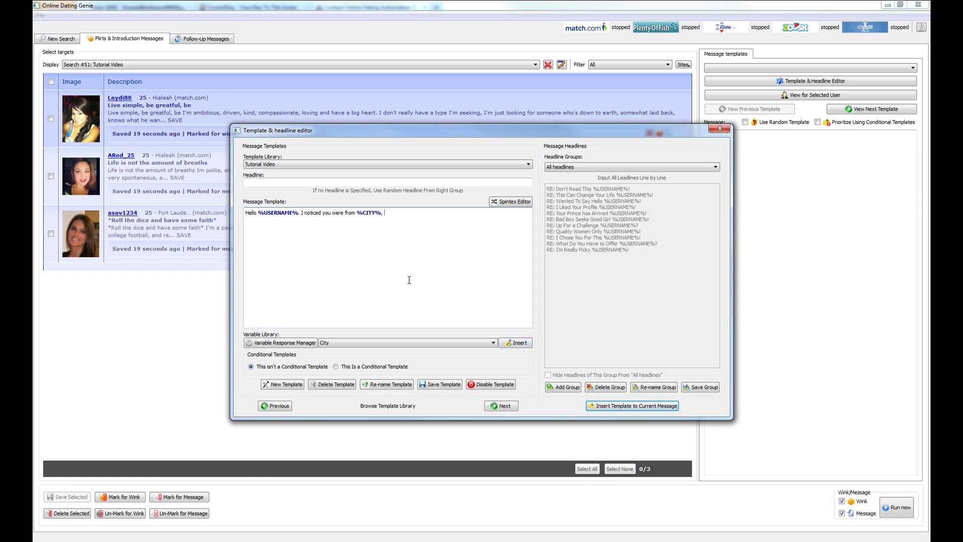
text(, and that you were a)
click(349, 342)
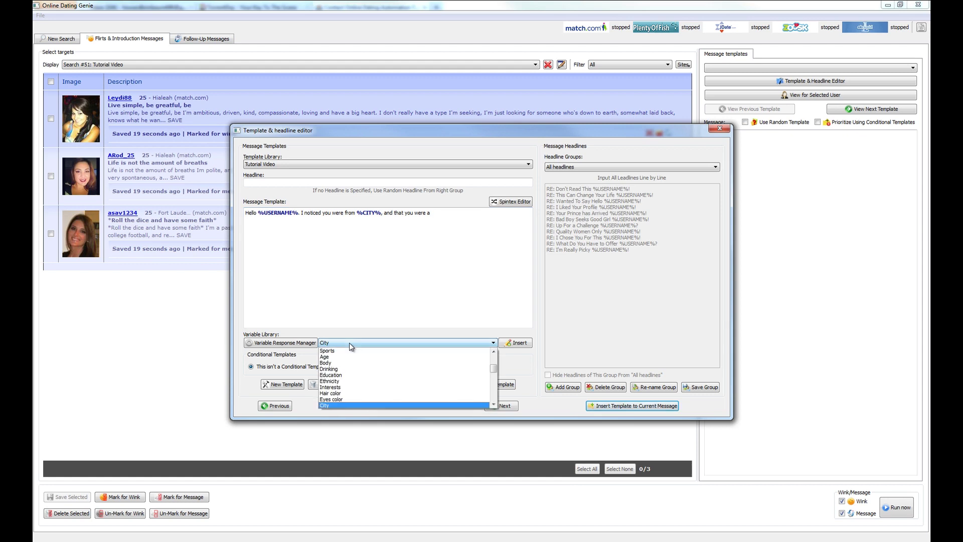
click(331, 381)
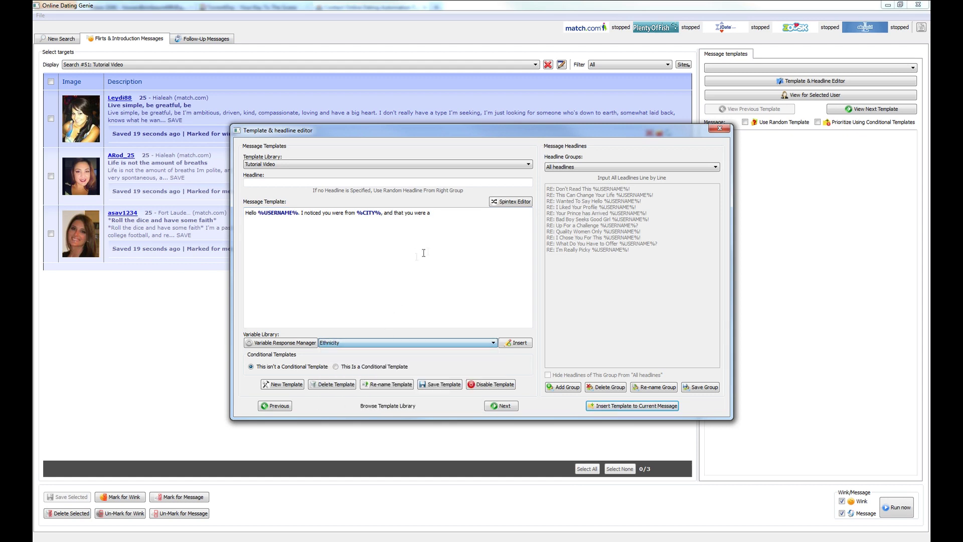
click(447, 213)
click(517, 343)
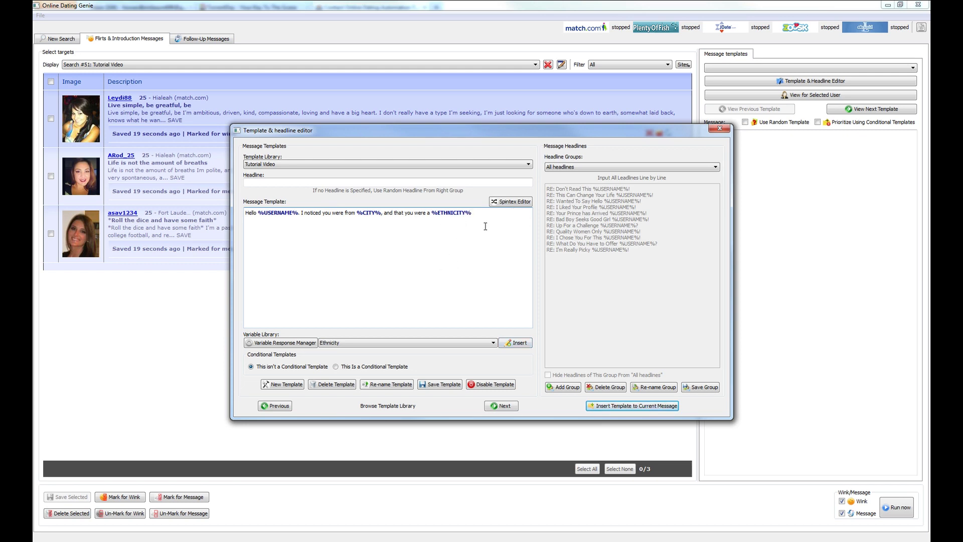
- Type 'woman with eyes hair, which is my favorite.' and insert %EYECOLOR% before 'eyes'
text(woman with eyes hair, which is my favorite.)
click(502, 215)
click(492, 343)
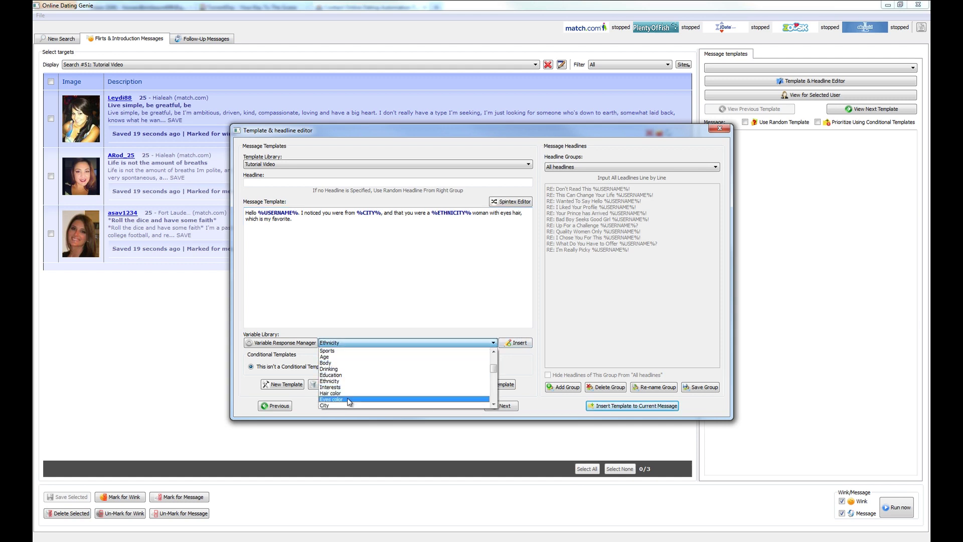
click(350, 400)
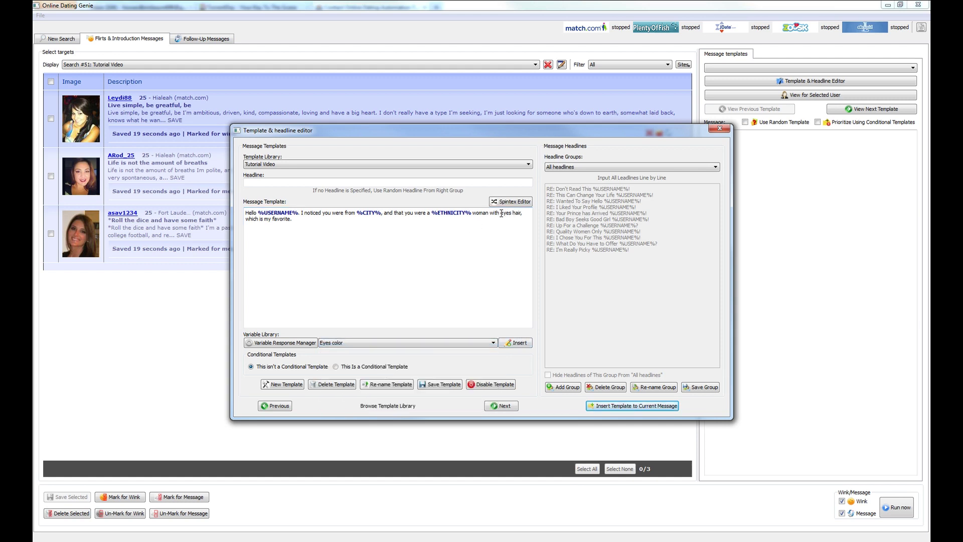
click(514, 343)
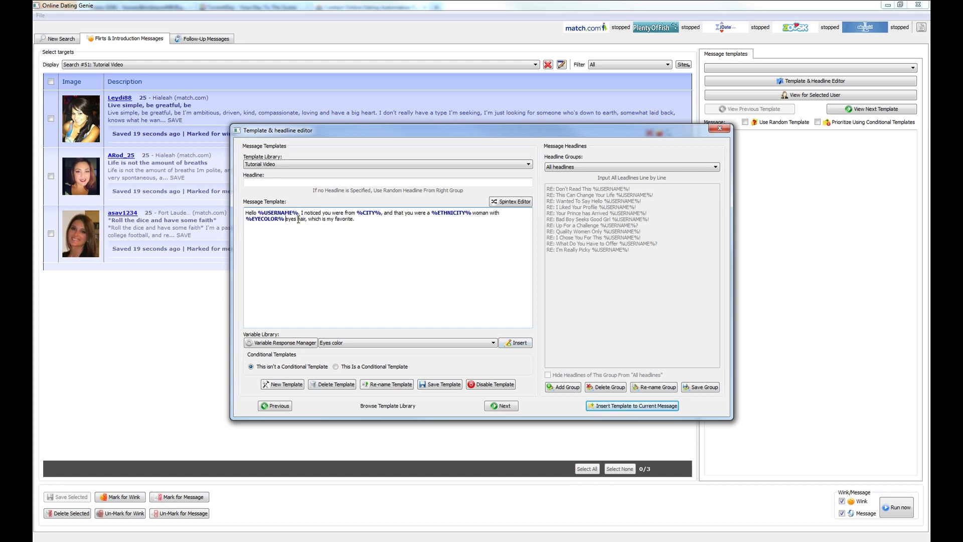
- Insert %HAIRCOLOR% before 'hair' and continue with 'on a woman. I also really liked your'
click(475, 344)
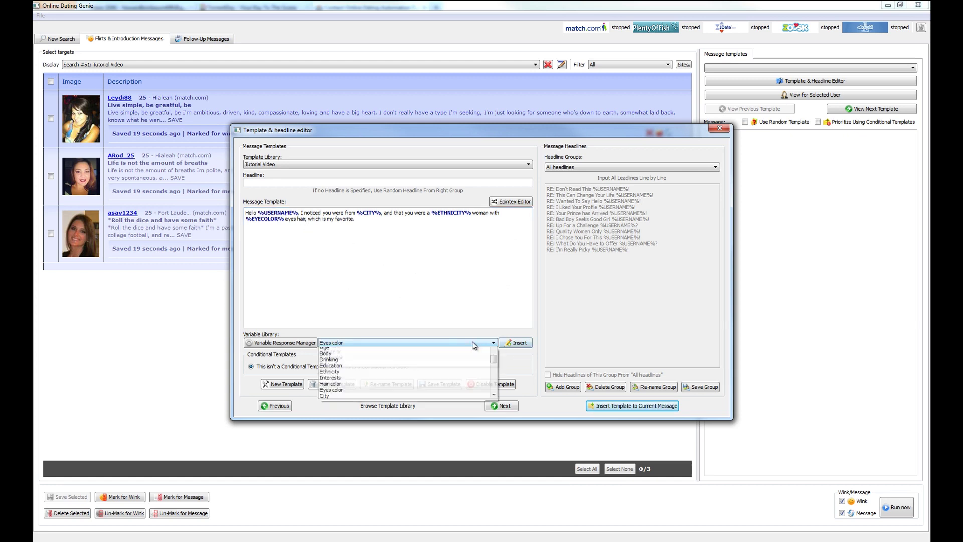
click(358, 392)
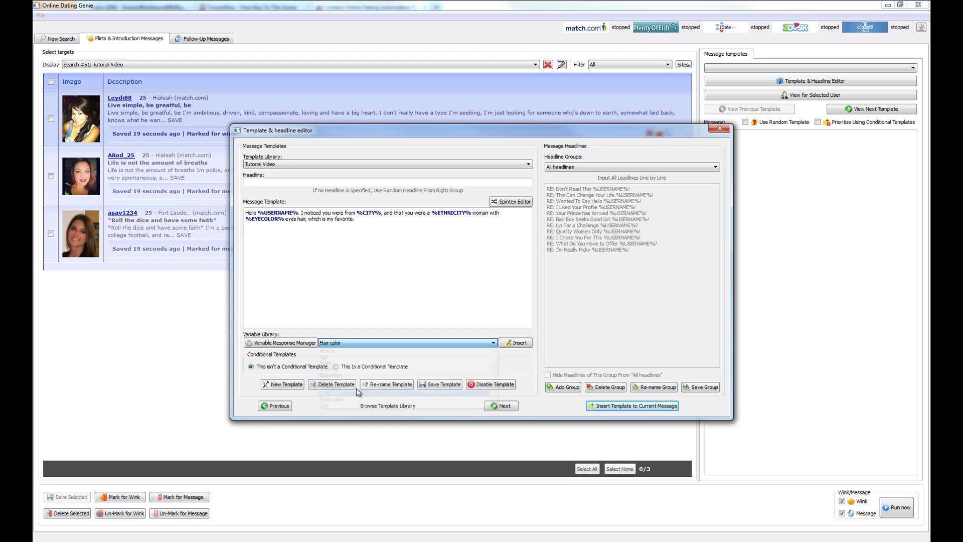
click(516, 343)
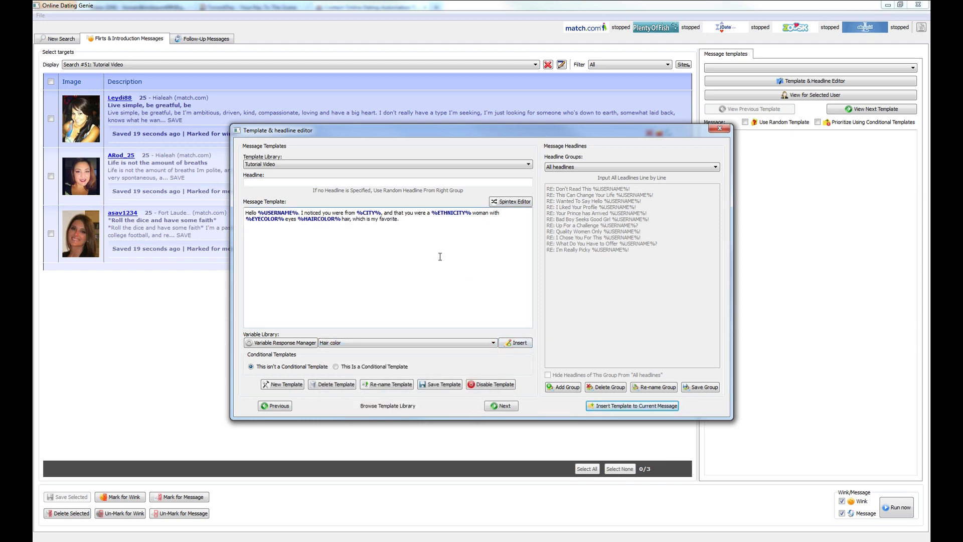
text(on a woman. I also really liked your)
- Insert %BODY% after 'your', add 'as well.', and select the opening word Hello
click(362, 342)
click(335, 384)
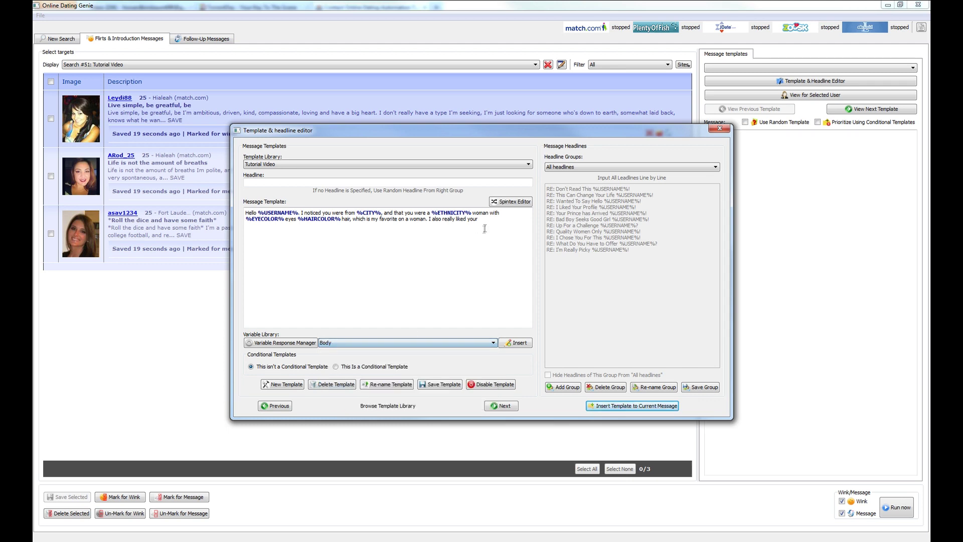
click(492, 222)
click(513, 343)
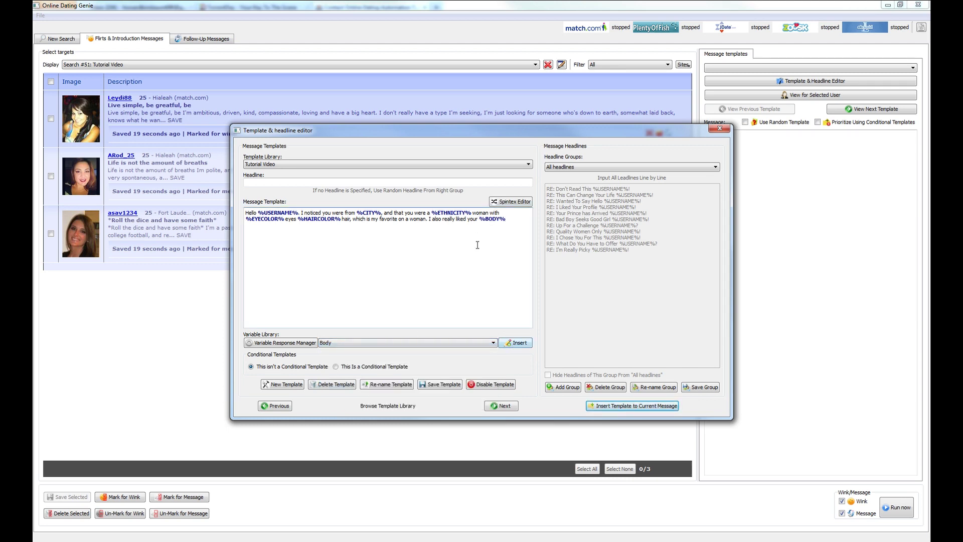
text(as well.)
double_click(248, 213)
- Replace the opening Hello with a spun greeting of Hello, Hi, Howdy and Wassup
key(Delete)
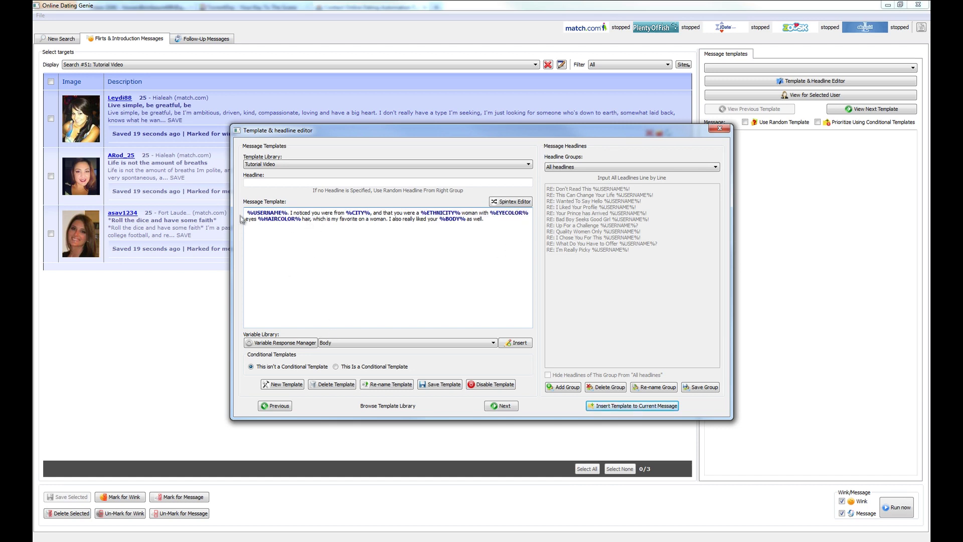
click(512, 201)
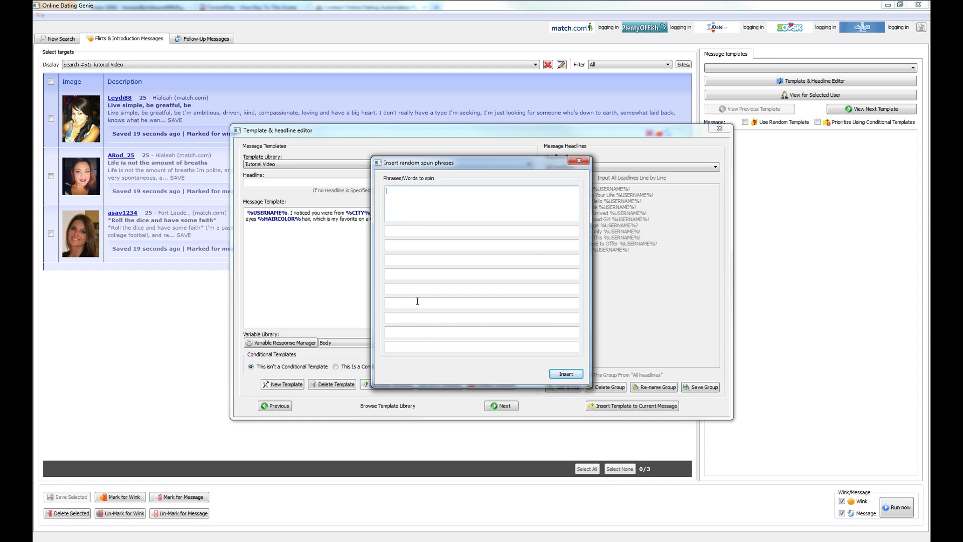
text(Hello)
click(405, 235)
text(Hi)
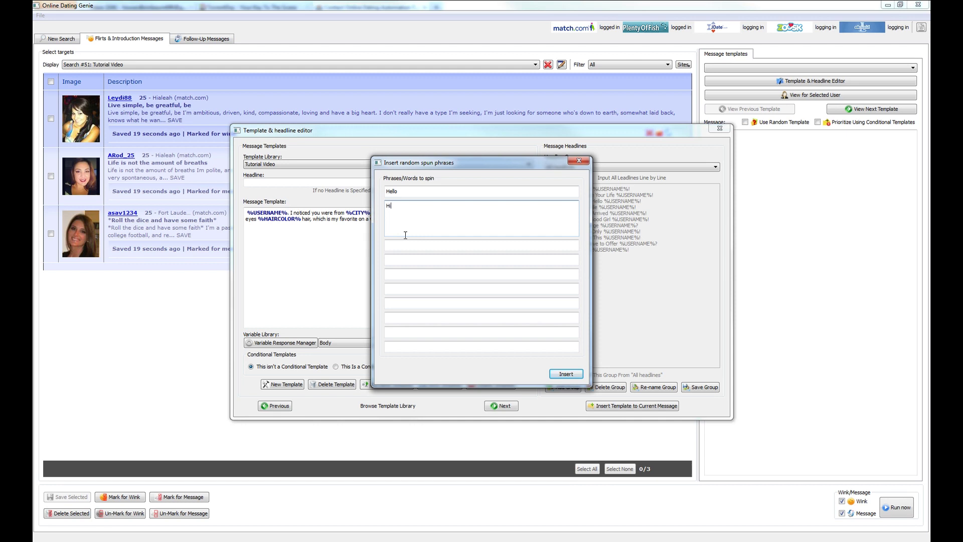
click(401, 248)
text(H)
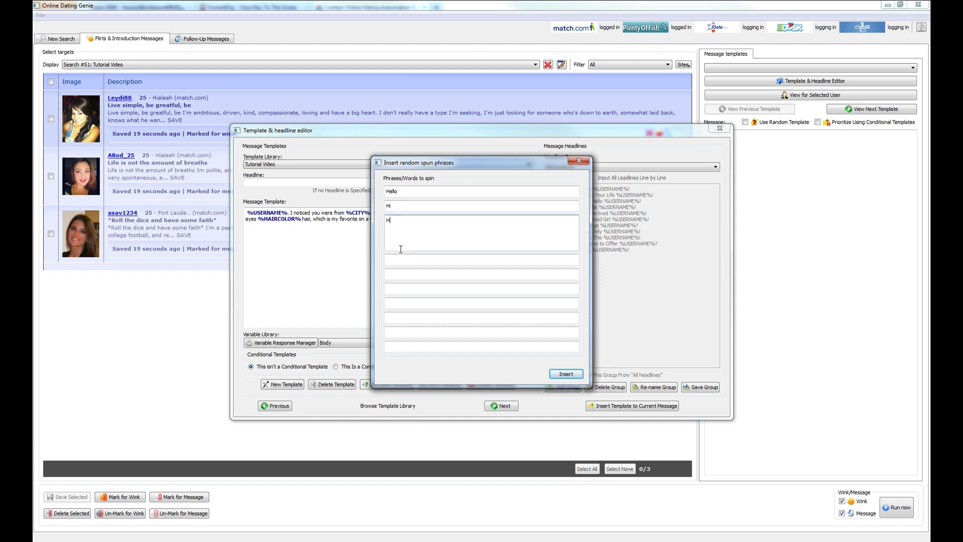
text(owdy)
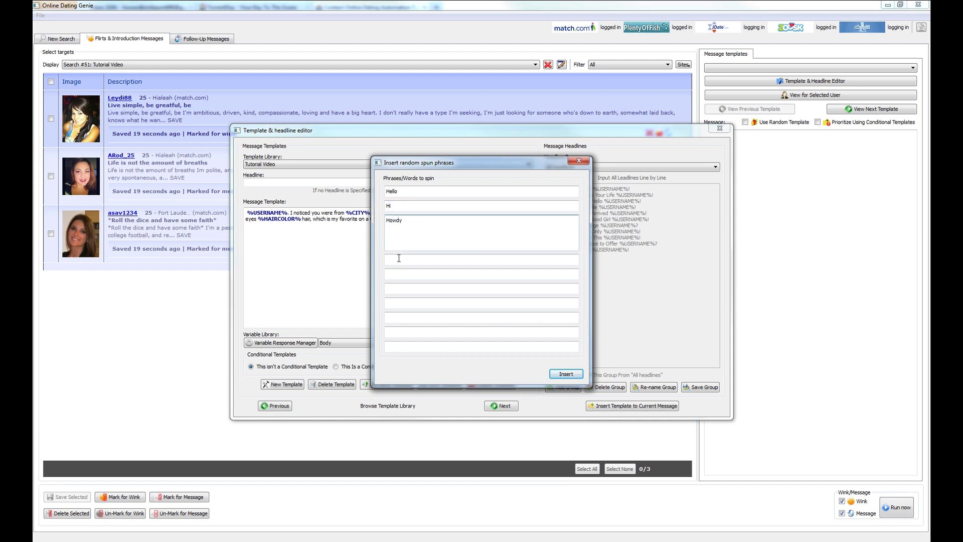
click(399, 258)
text(Wassup)
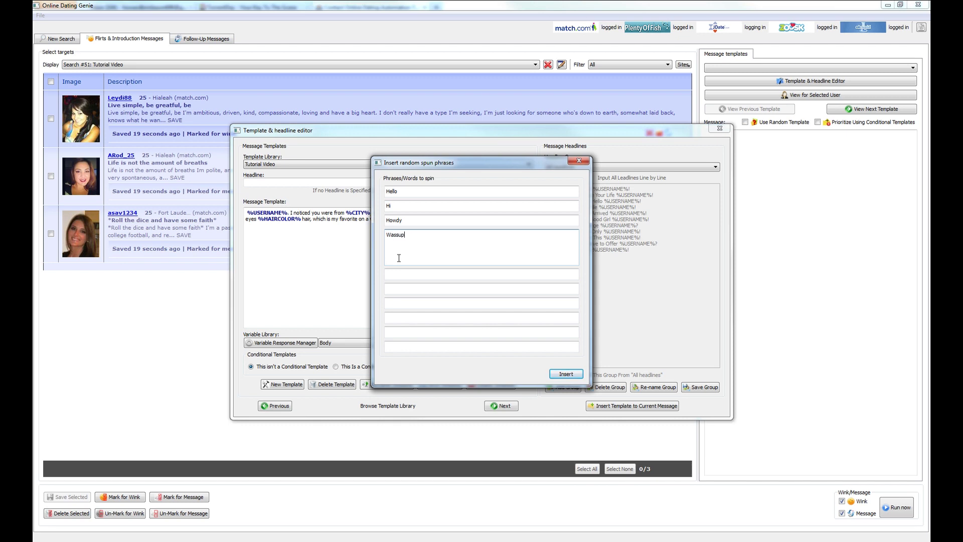
click(566, 374)
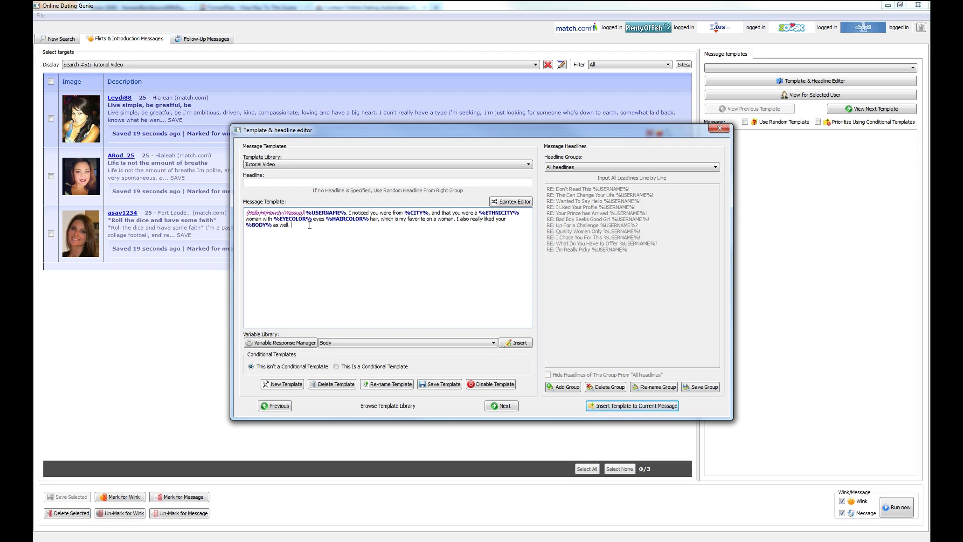
- Add the closing line 'Thank you for reading. Write back to me soon', save the Tutorial Video template and load it as the current message
key(Return)
key(Return)
text(Thank you for reading. Write back to me soon)
click(449, 385)
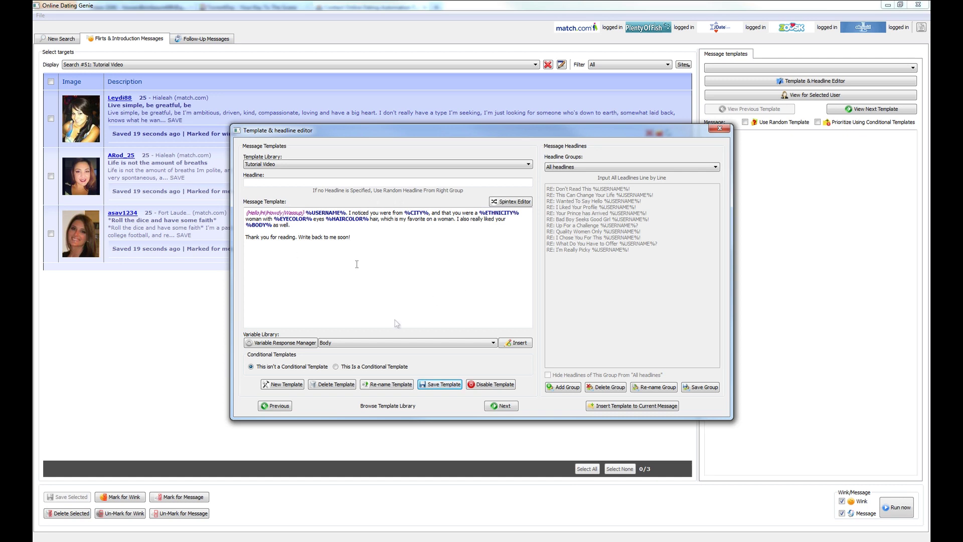
click(629, 407)
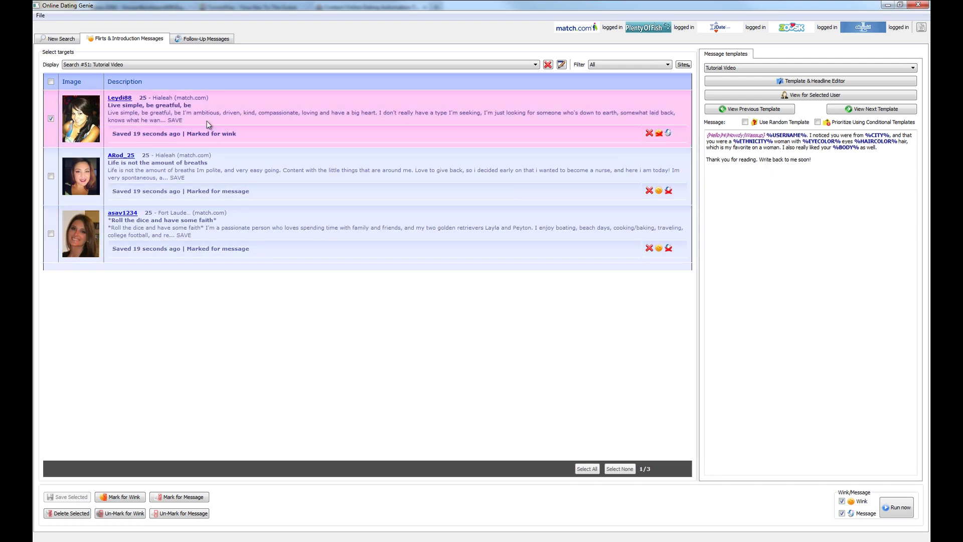
- Preview the personalised Tutorial Video message for the ticked first profile
click(788, 96)
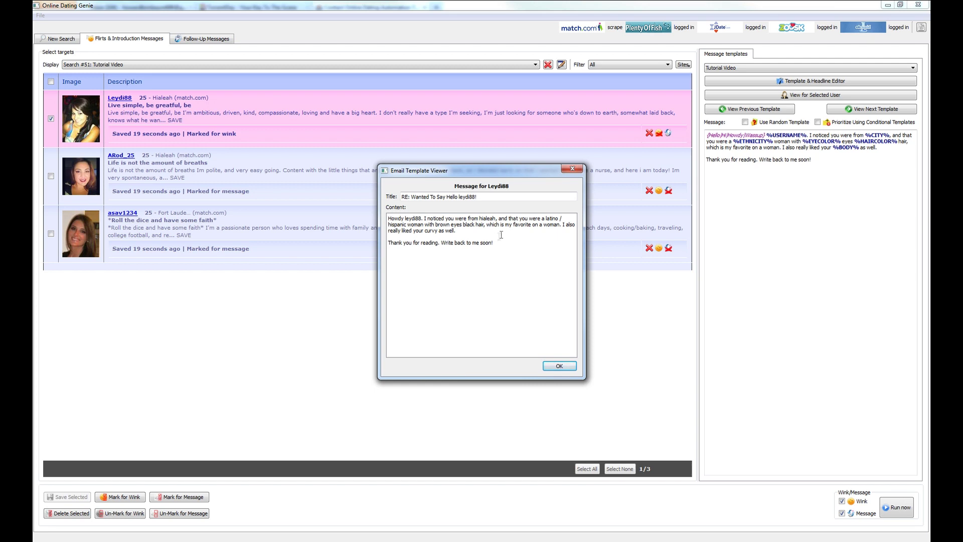
- Close the preview showing the Howdy greeting and the profile's Hialeah details
click(558, 365)
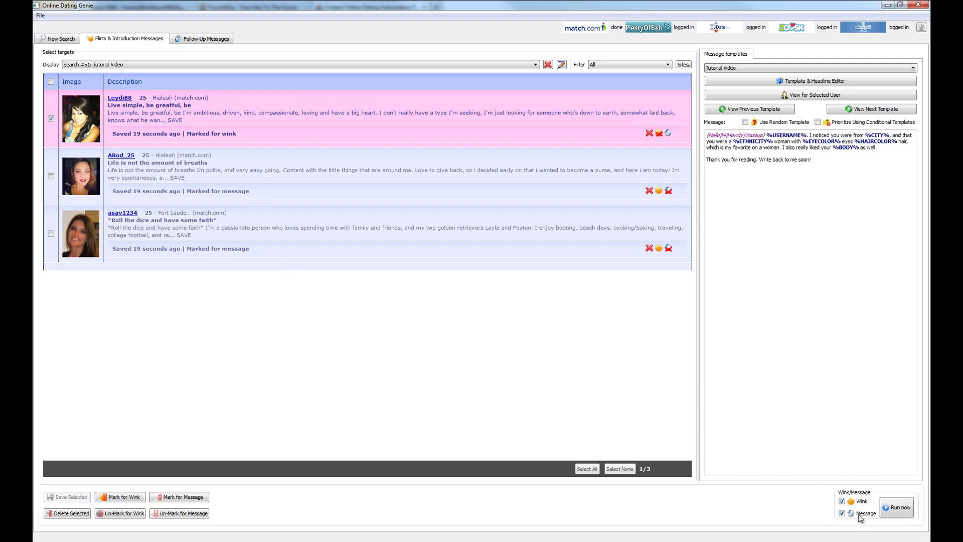
- Start sending Tutorial Video messages with winks and move the progress window aside
click(893, 511)
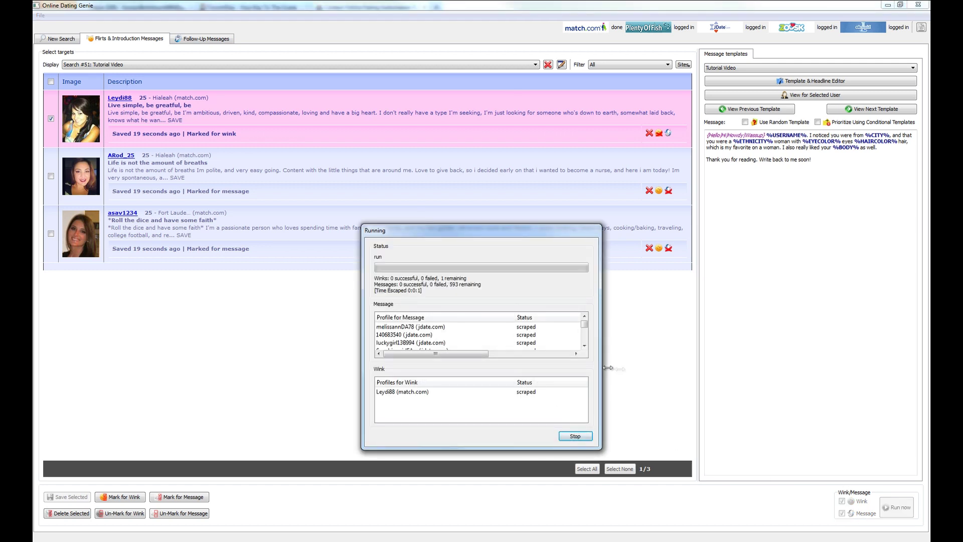
drag(519, 233, 329, 170)
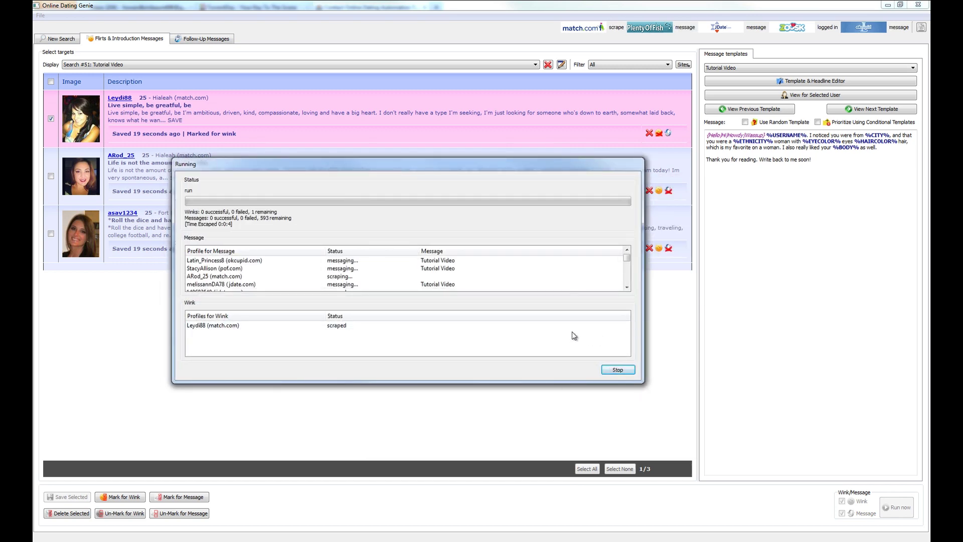